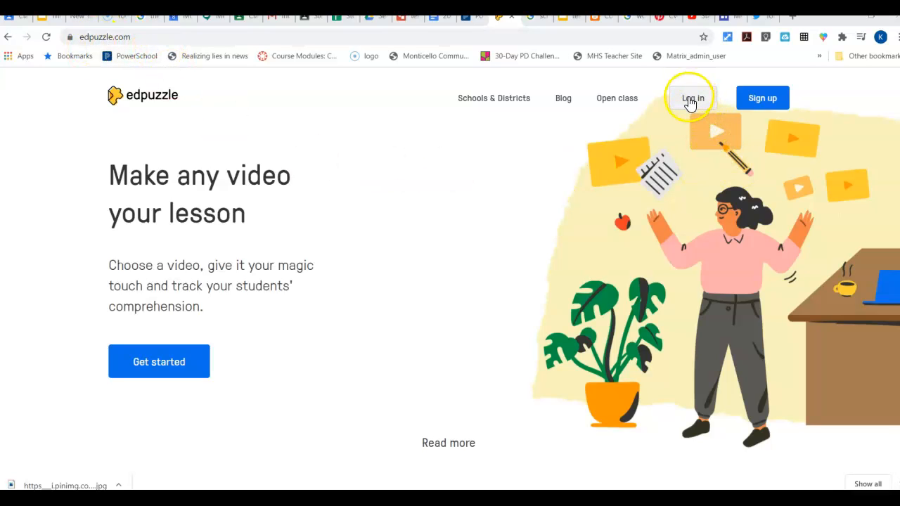
- Log in to Edpuzzle as a teacher with the existing Google account
left_click(691, 100)
left_click(318, 286)
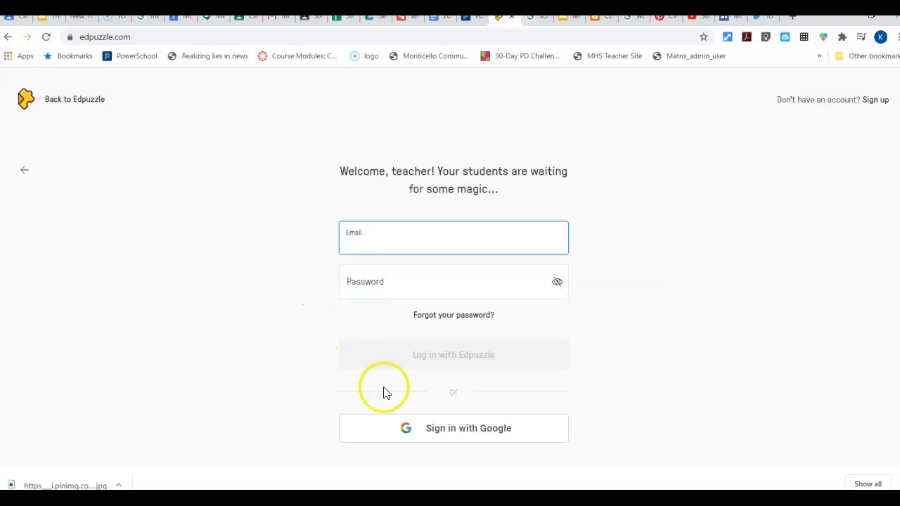
left_click(434, 434)
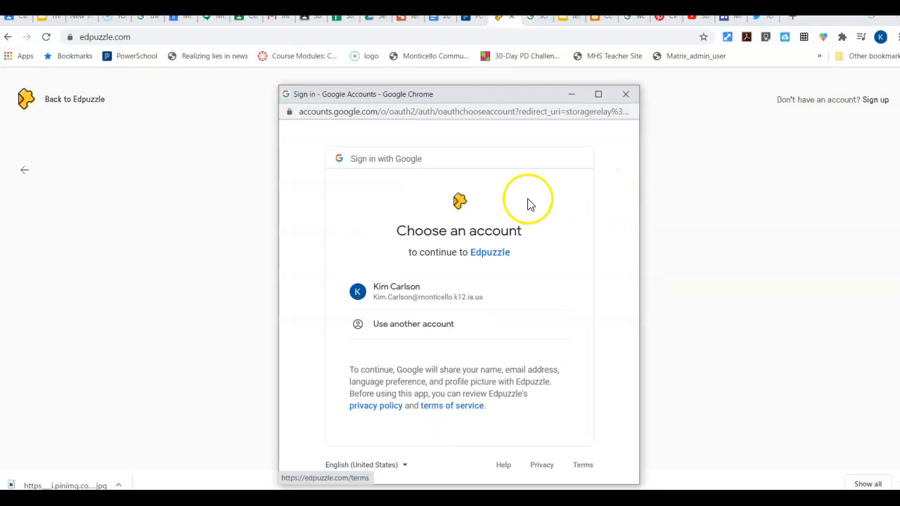
left_click(441, 295)
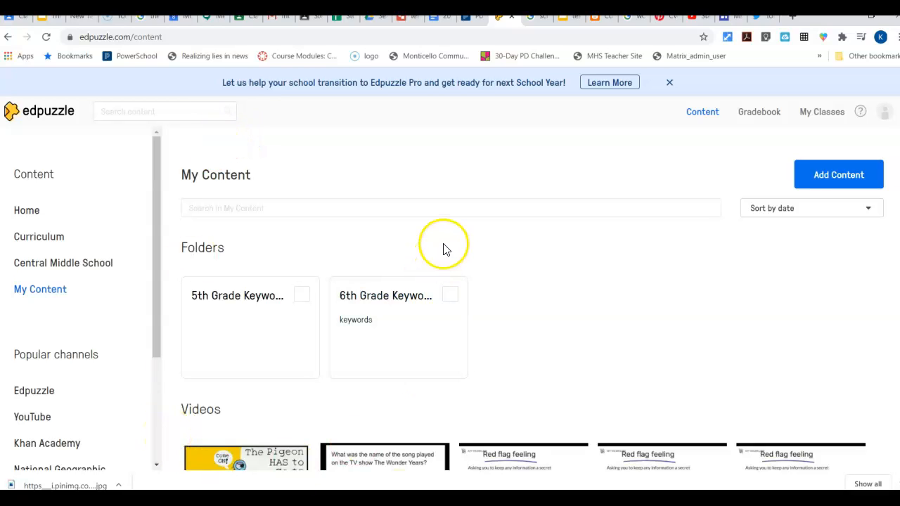
- Look through the folders and videos in My Content and examine the options for adding content
scroll(441, 248, "down", 10)
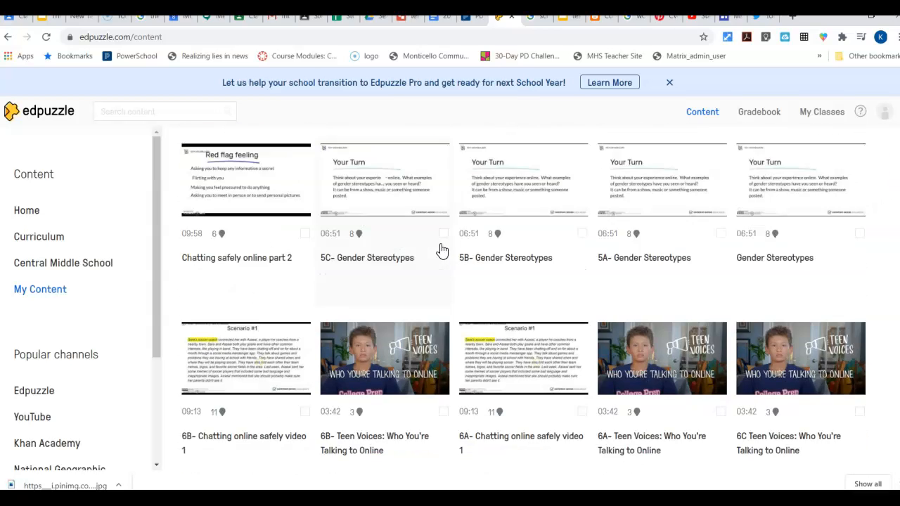
scroll(440, 248, "up", 5)
scroll(440, 249, "up", 4)
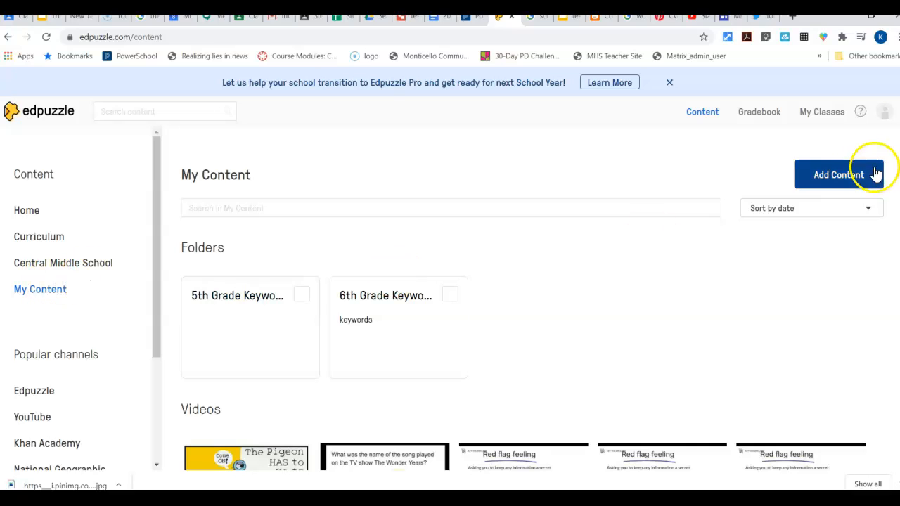
left_click(839, 177)
left_click(788, 211)
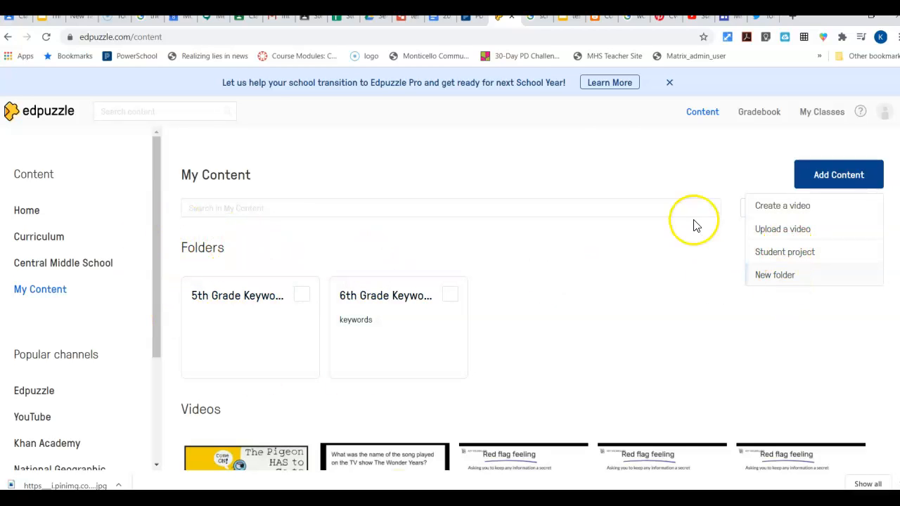
left_click(598, 156)
scroll(474, 342, "down", 4)
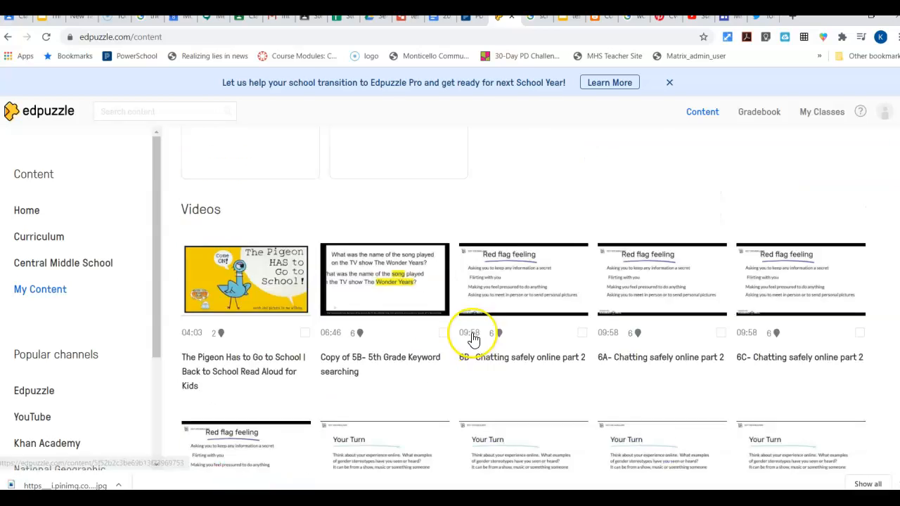
scroll(473, 340, "down", 5)
scroll(471, 339, "up", 8)
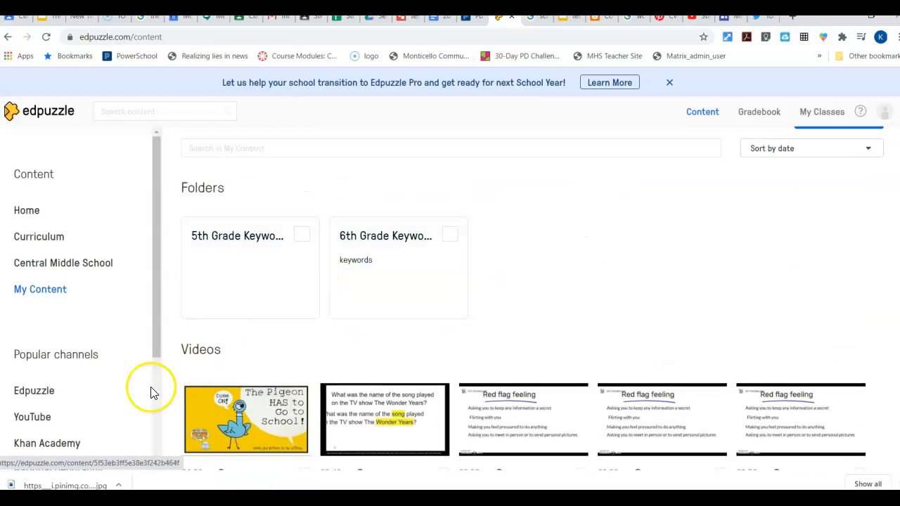
- Open the "Copy of Introduction to Electricity" video from the YouTube channel for editing
left_click(28, 421)
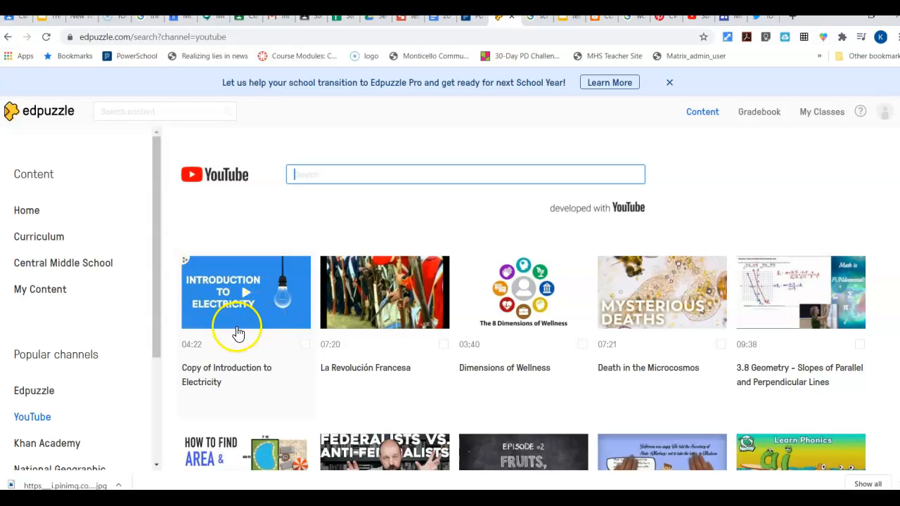
left_click(284, 312)
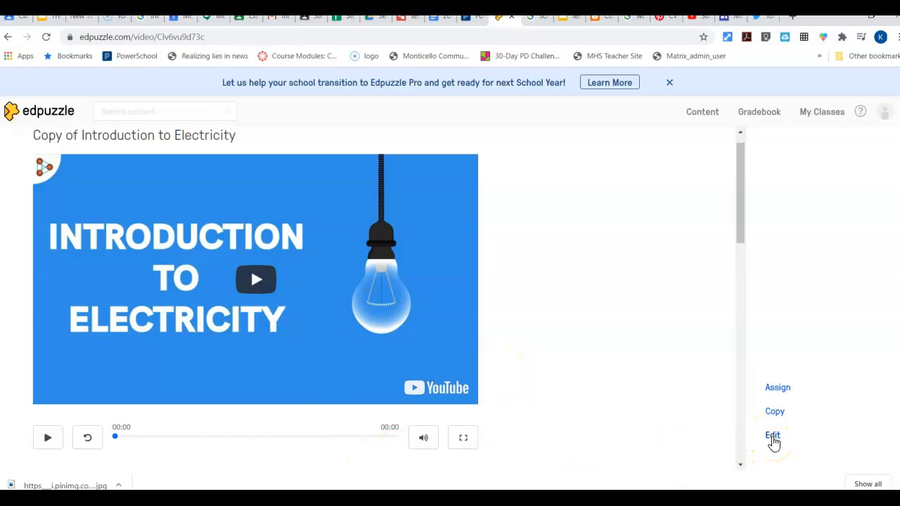
left_click(772, 437)
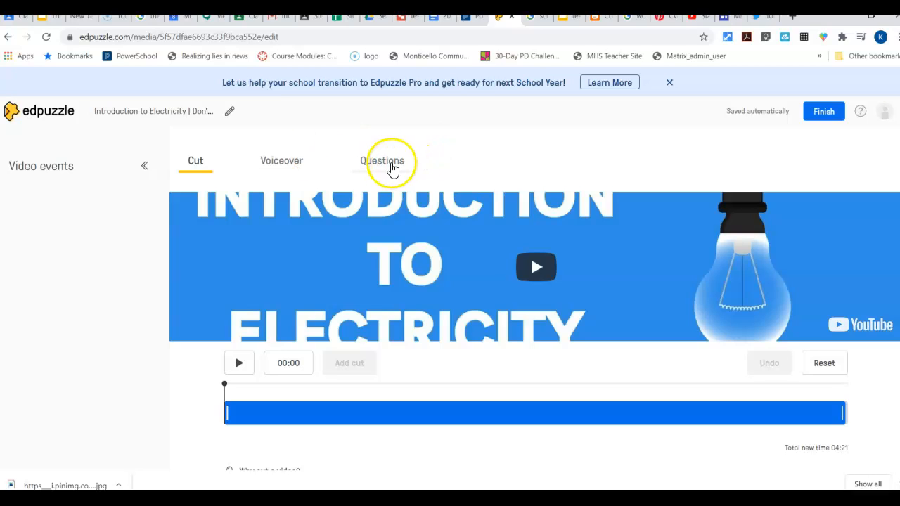
- Go to the video's question editing and play the video, pausing it at 00:07
left_click(391, 166)
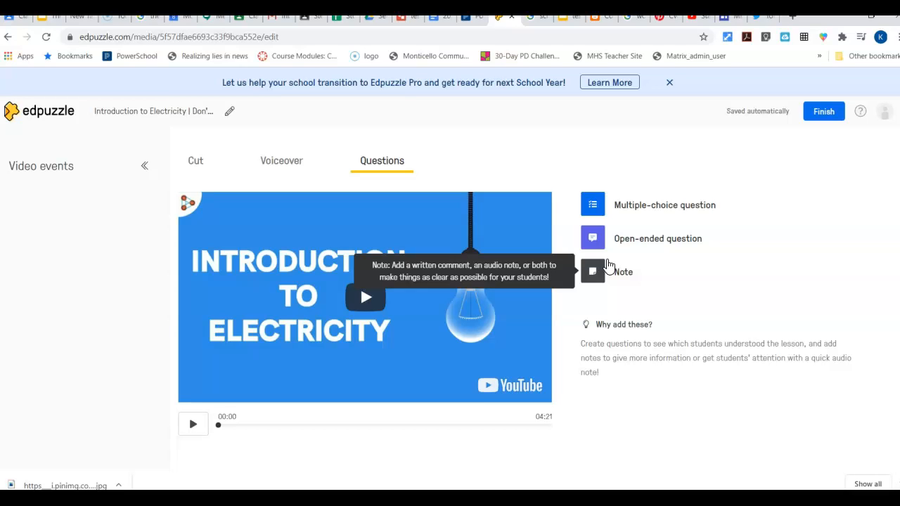
left_click(615, 281)
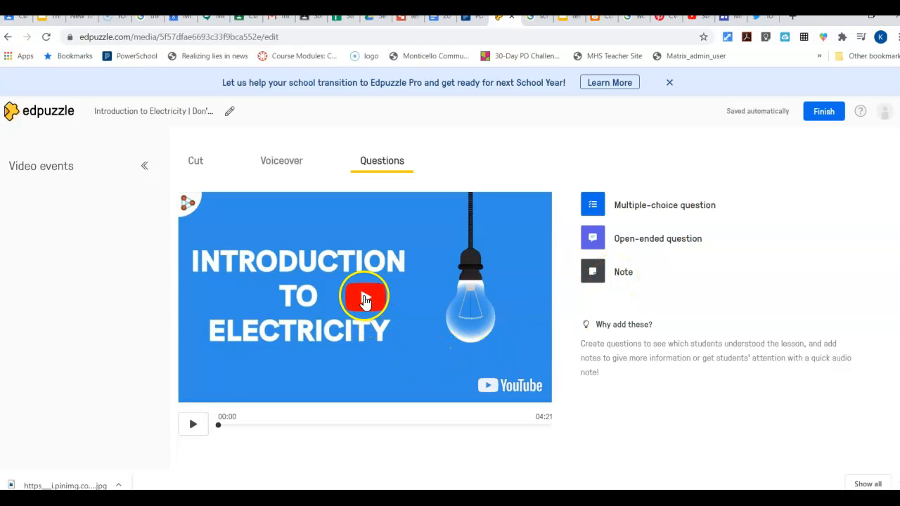
left_click(192, 425)
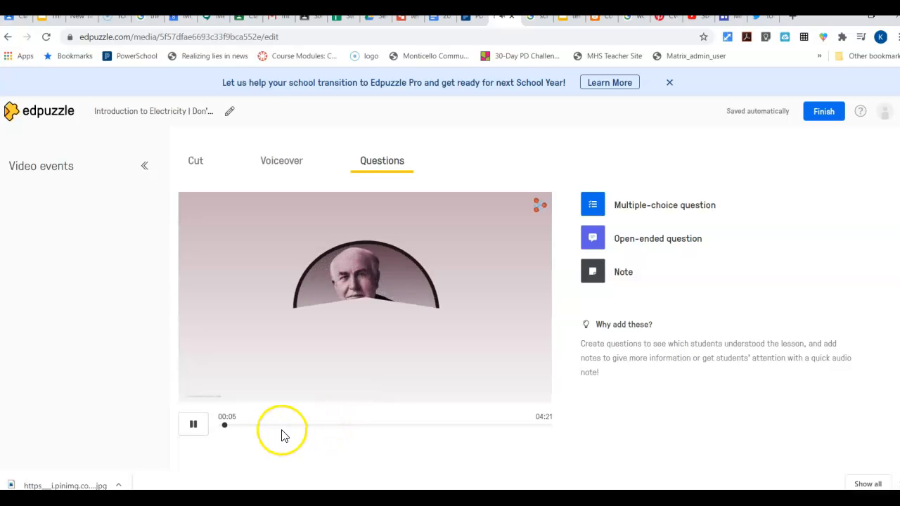
left_click(194, 427)
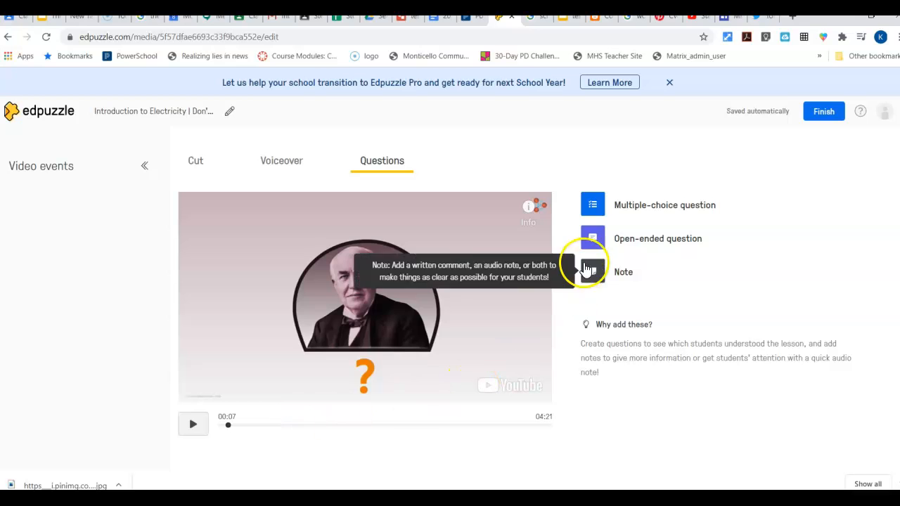
- Create a multiple-choice question at 00:07 reading "Who is this person" with the answer choices "Einstein" and "Fulcrom"
left_click(594, 206)
left_click(614, 269)
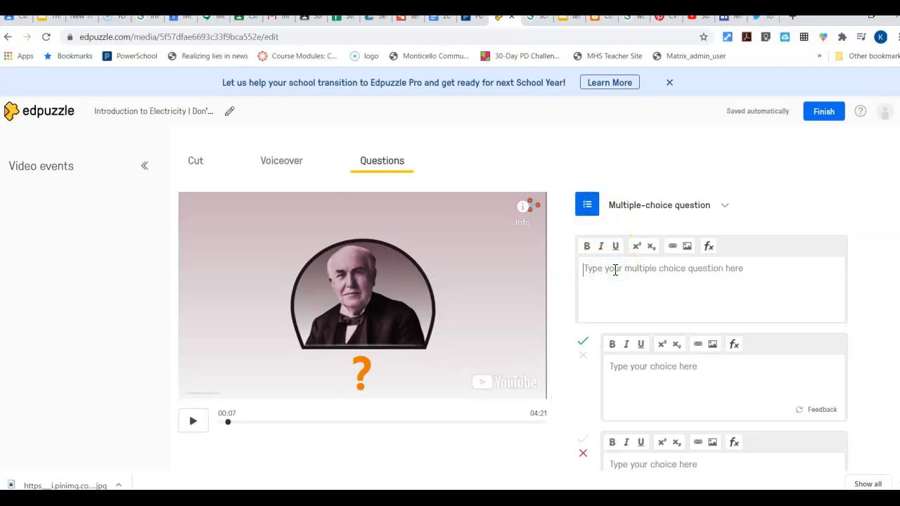
type("Who is this person")
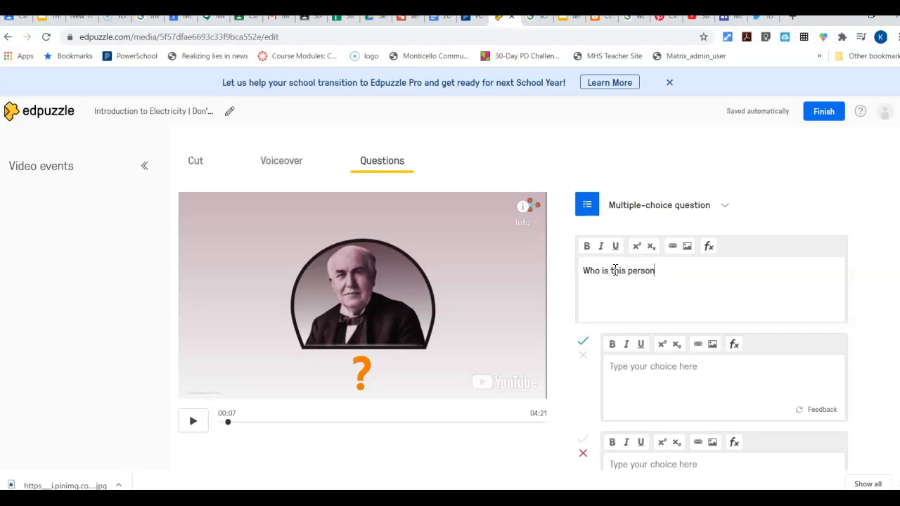
left_click(614, 273)
left_click(650, 374)
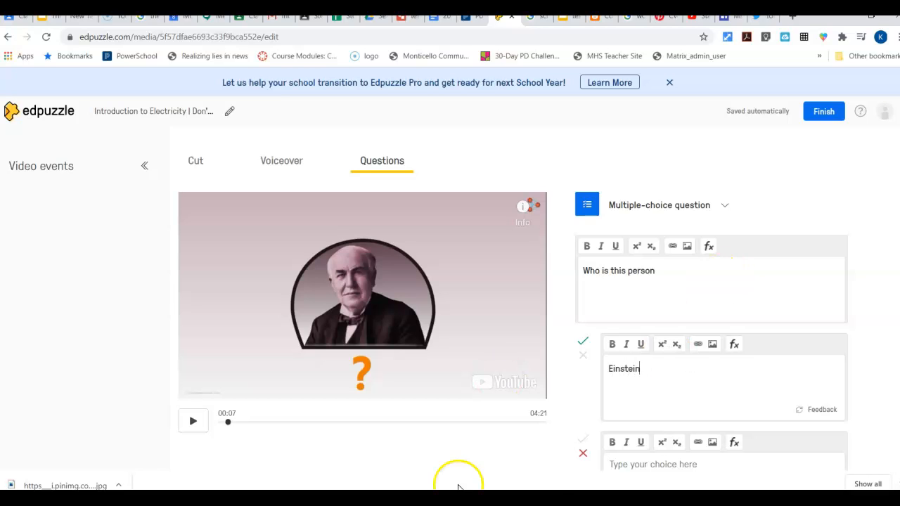
left_click(616, 464)
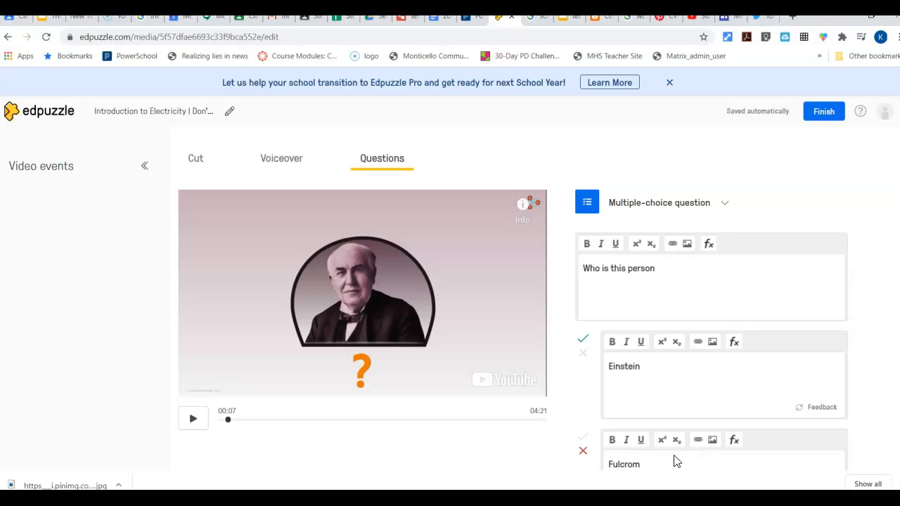
- Add a third answer choice to the multiple-choice question reading "Kermit the Frog"
scroll(674, 461, "down", 3)
left_click(603, 301)
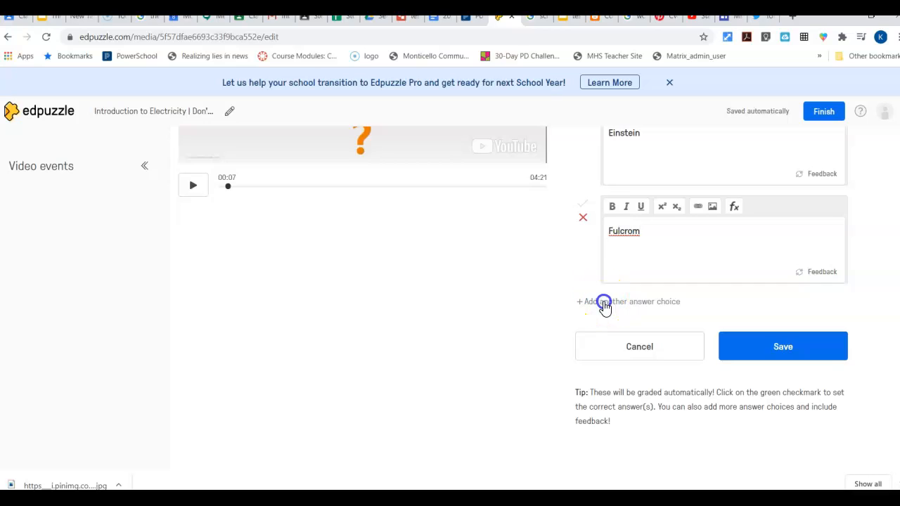
left_click(635, 236)
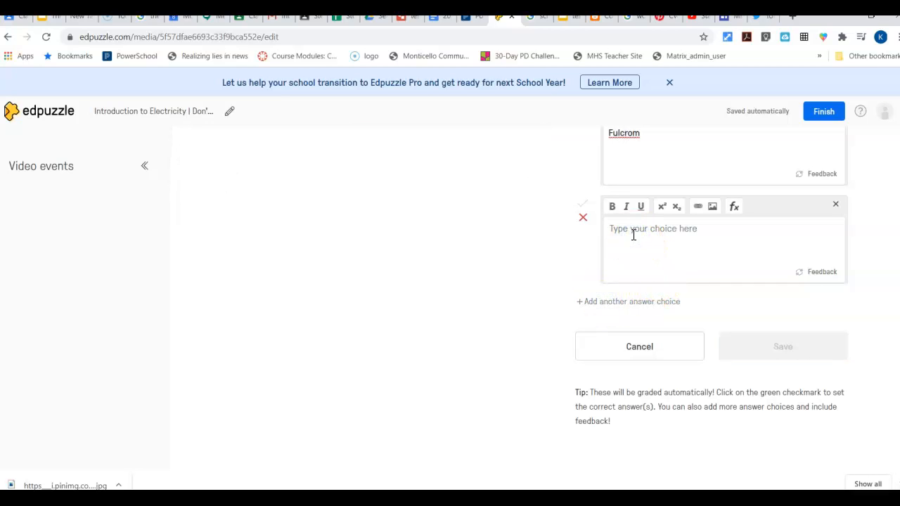
type("Kermit the Frog")
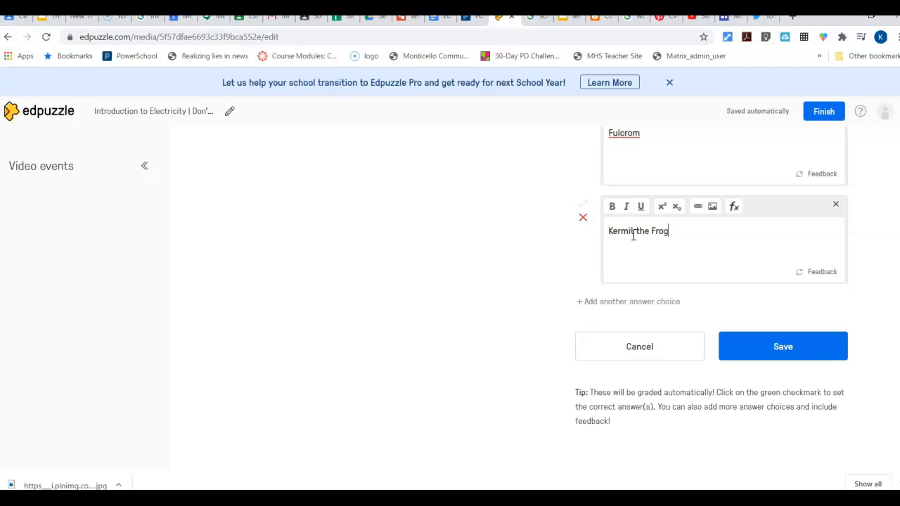
- Keep Einstein as the only correct answer and save the multiple-choice question
scroll(581, 263, "up", 3)
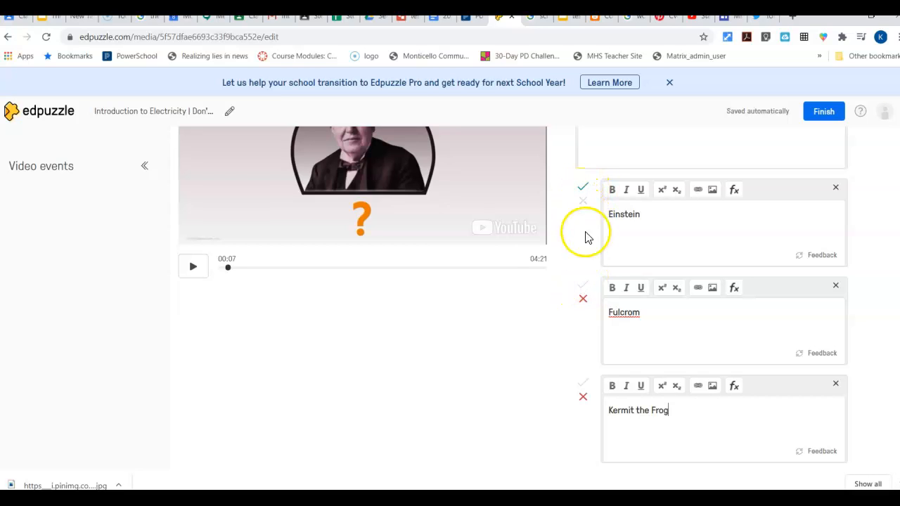
left_click(586, 283)
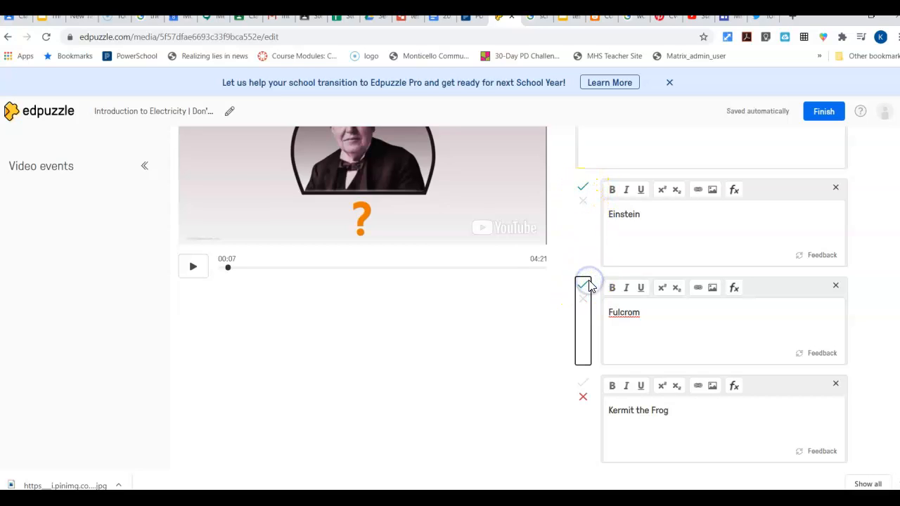
left_click(584, 298)
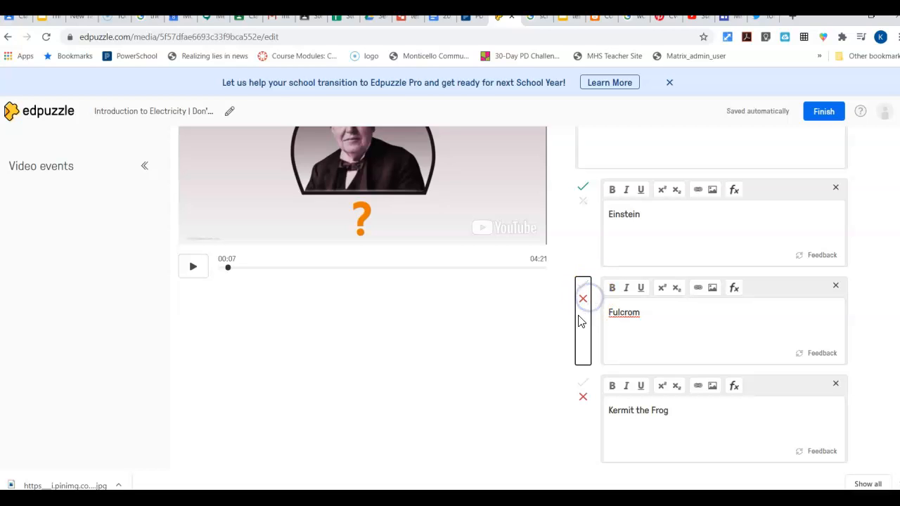
scroll(568, 268, "down", 3)
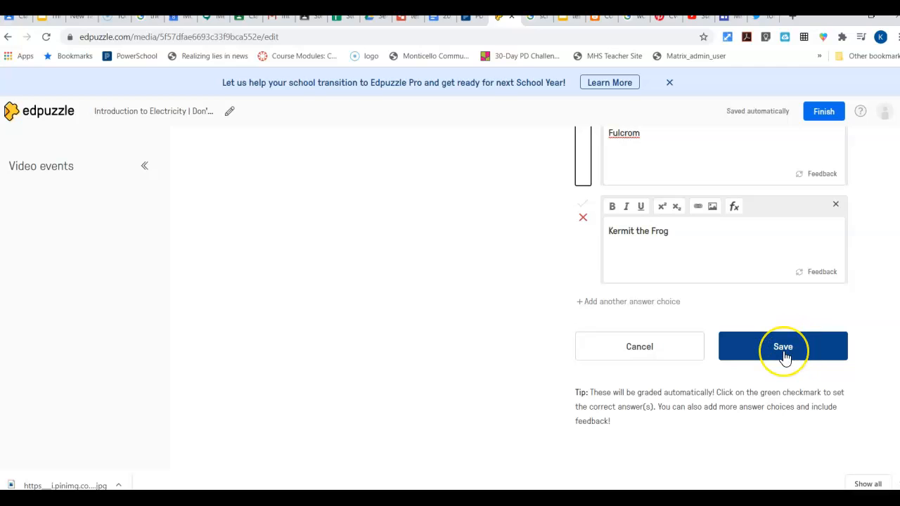
left_click(785, 358)
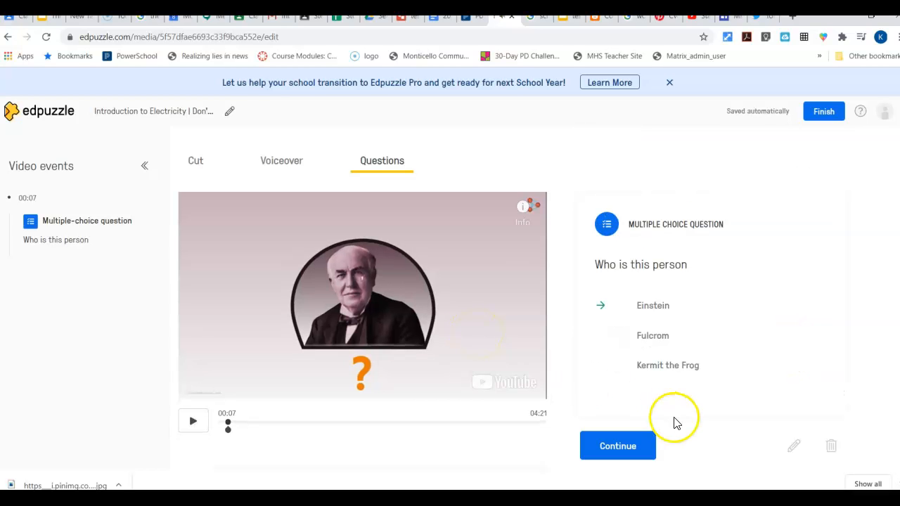
- Continue the video, pause it at 00:21 and start an open-ended question there
left_click(619, 450)
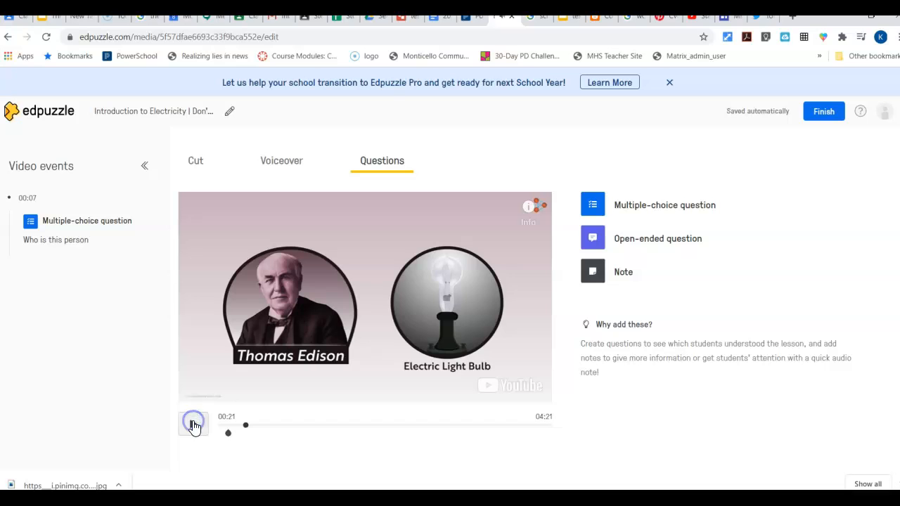
left_click(641, 239)
left_click(640, 271)
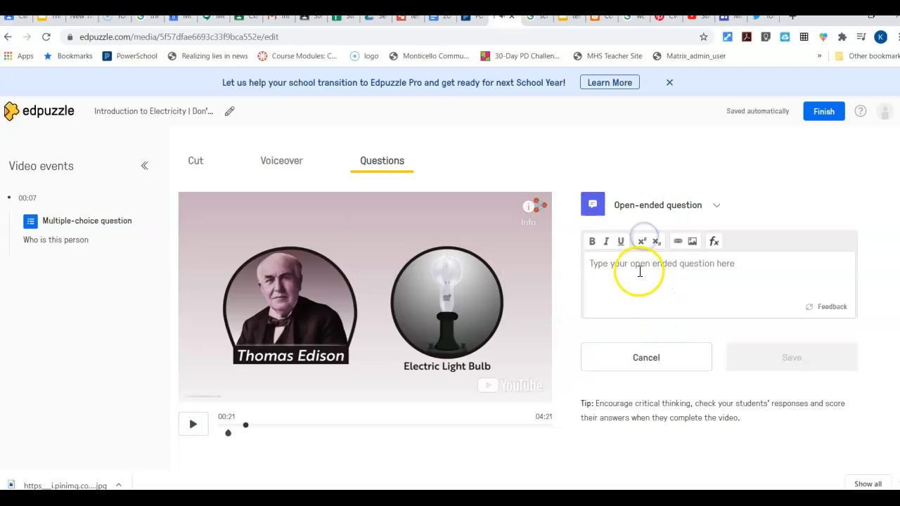
type("Why did the lightbulb")
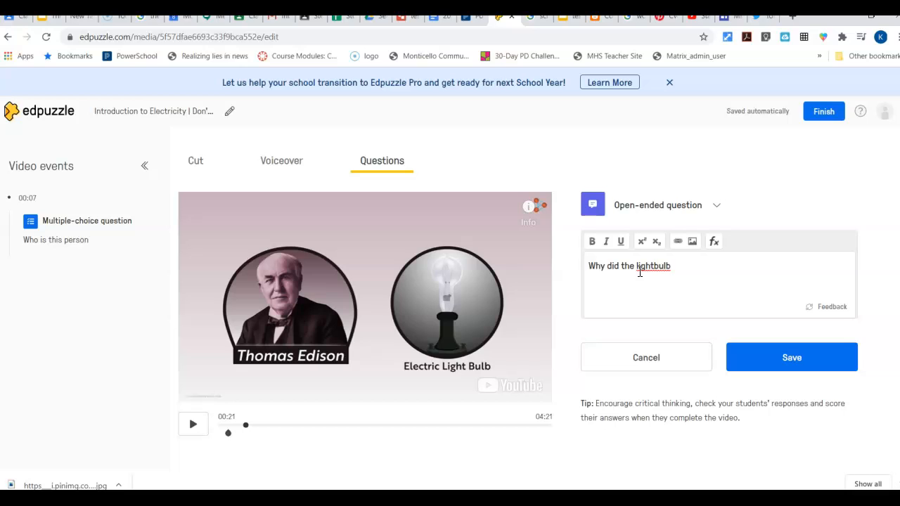
key("BackSpace")
key("BackSpace")
key("BackSpace")
key("BackSpace")
key("BackSpace")
key("BackSpace")
key("BackSpace")
key("BackSpace")
key("BackSpace")
key("BackSpace")
key("BackSpace")
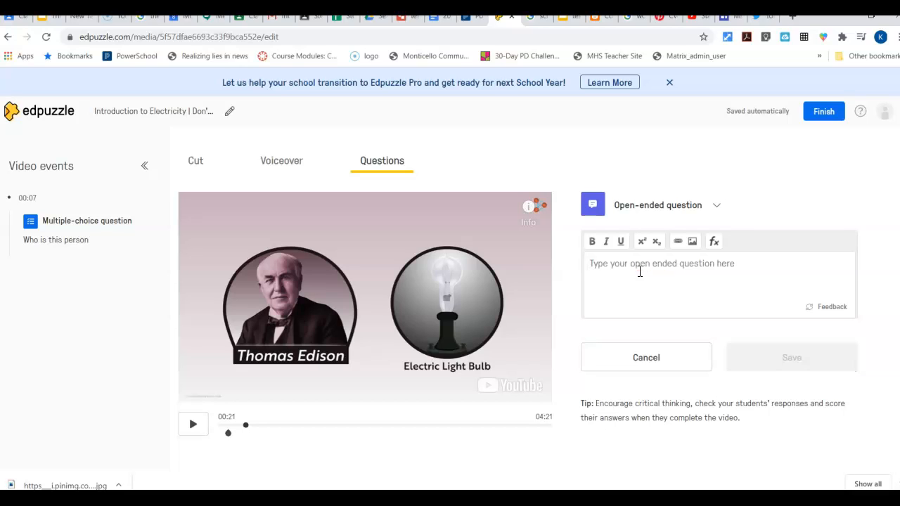
- Enter and save the open-ended question "How did the light bulb change the world.", then pause the video at 00:24
type("How")
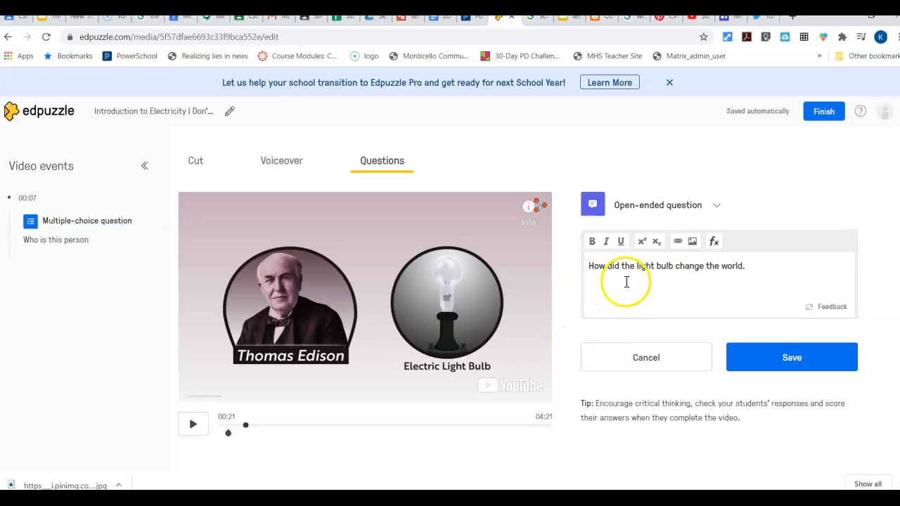
left_click(786, 358)
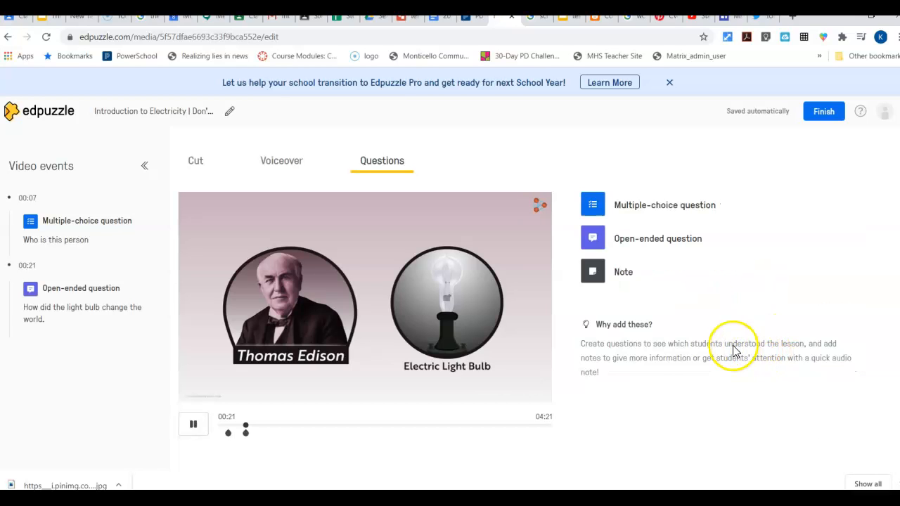
left_click(610, 329)
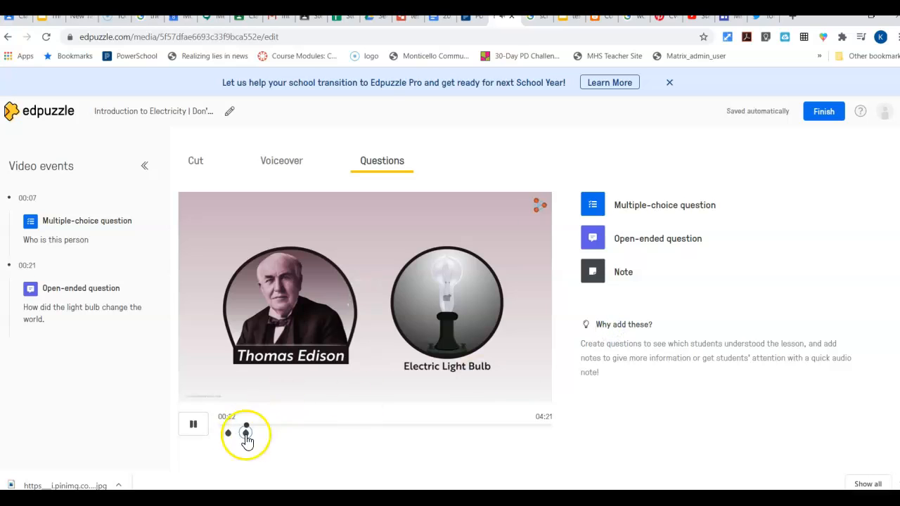
left_click(192, 425)
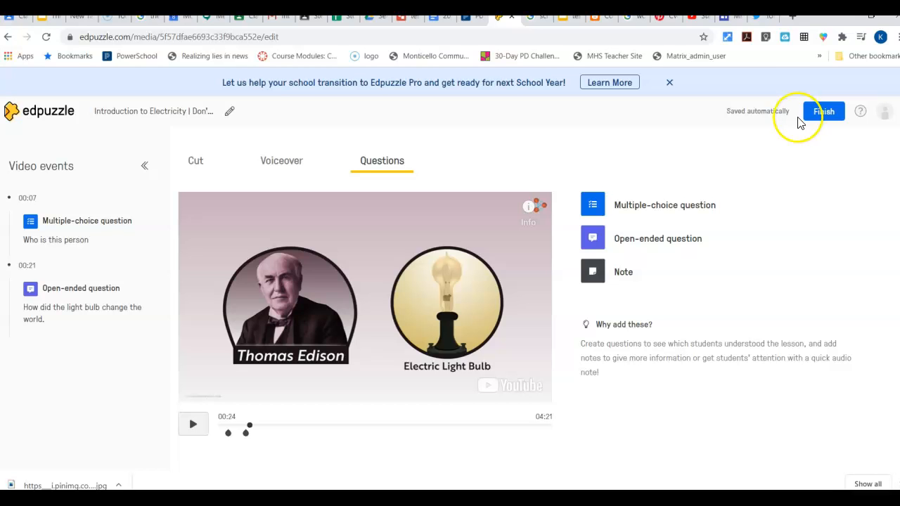
- Finish editing the electricity video lesson and keep its visibility set to Public
left_click(822, 116)
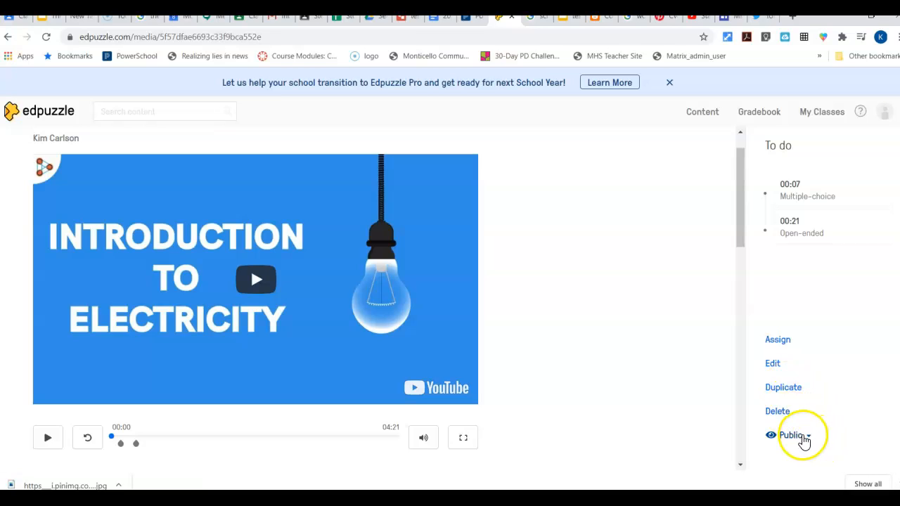
left_click(808, 436)
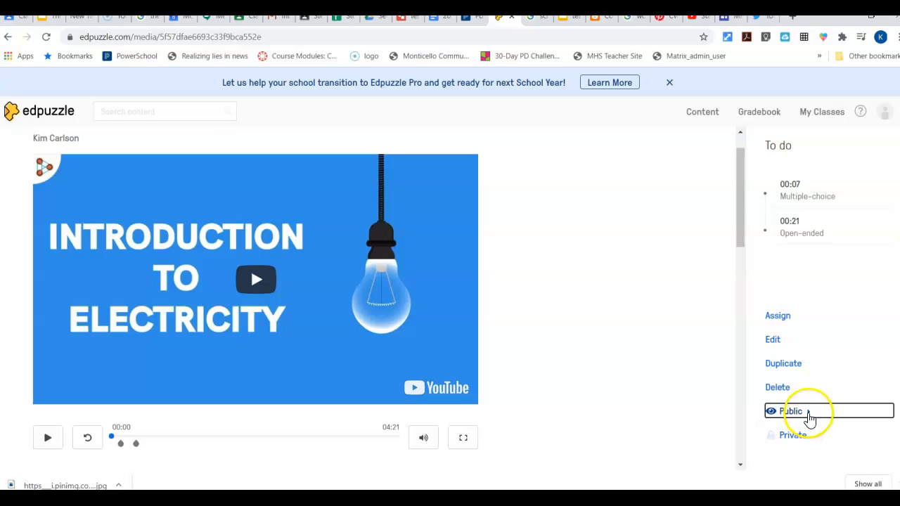
left_click(796, 411)
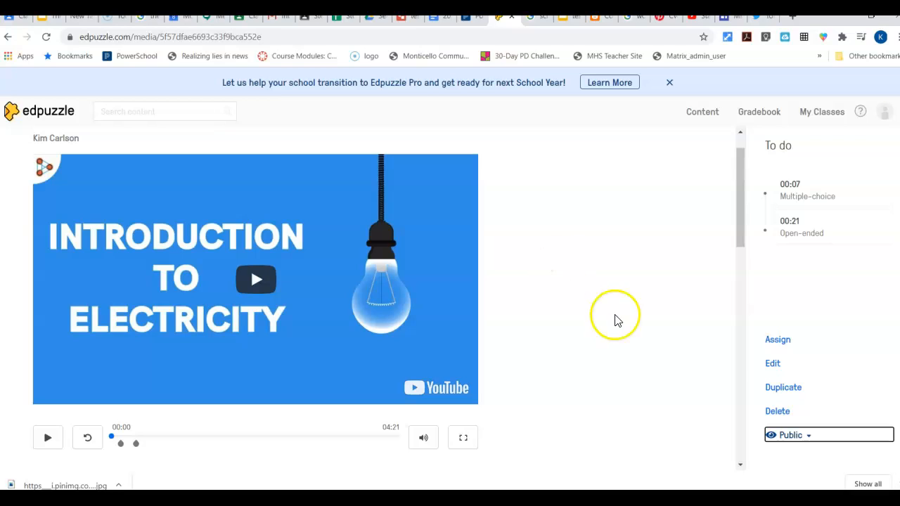
left_click(780, 340)
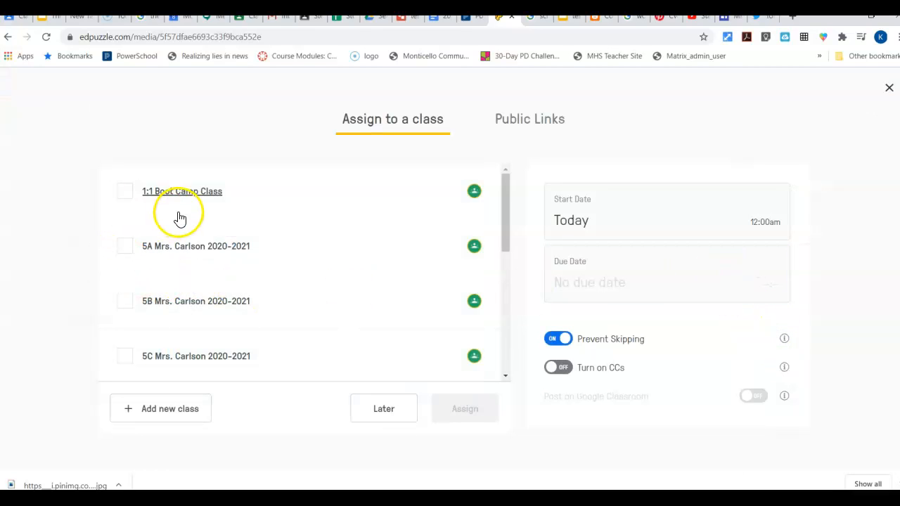
scroll(177, 214, "down", 5)
scroll(181, 214, "down", 1)
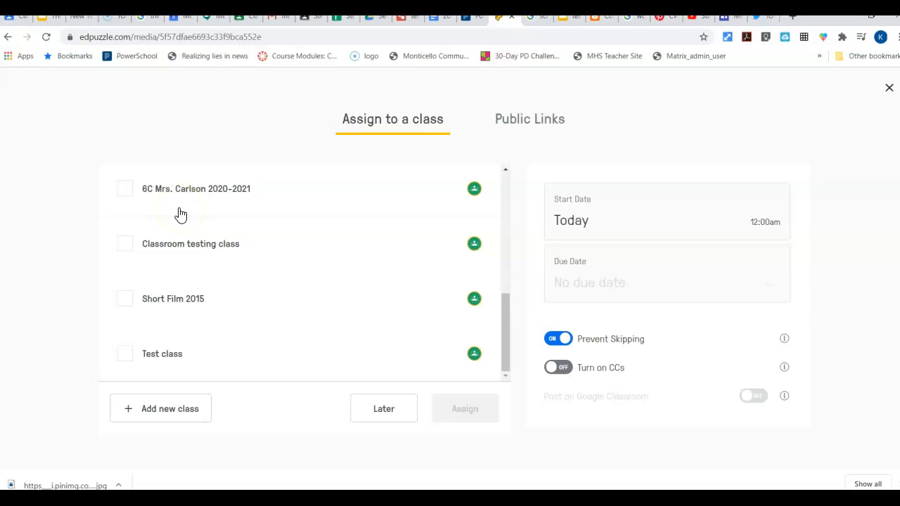
scroll(181, 214, "up", 6)
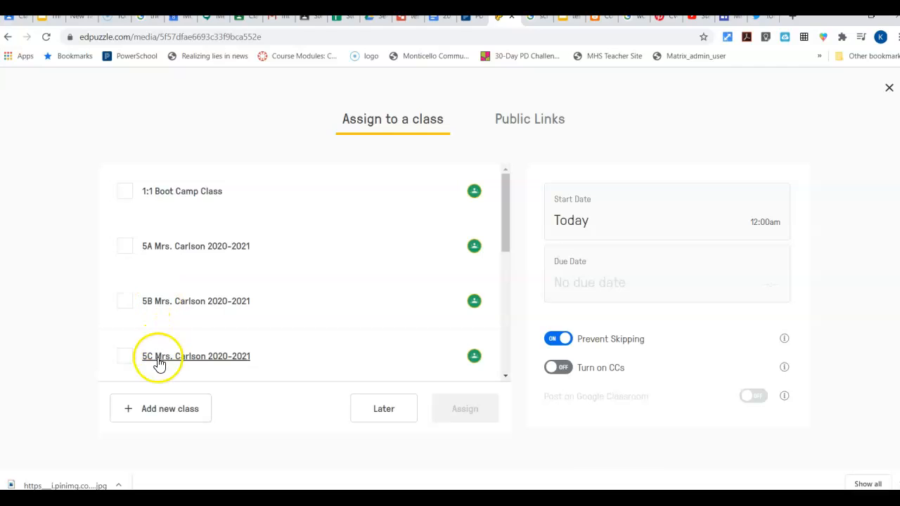
scroll(291, 277, "down", 4)
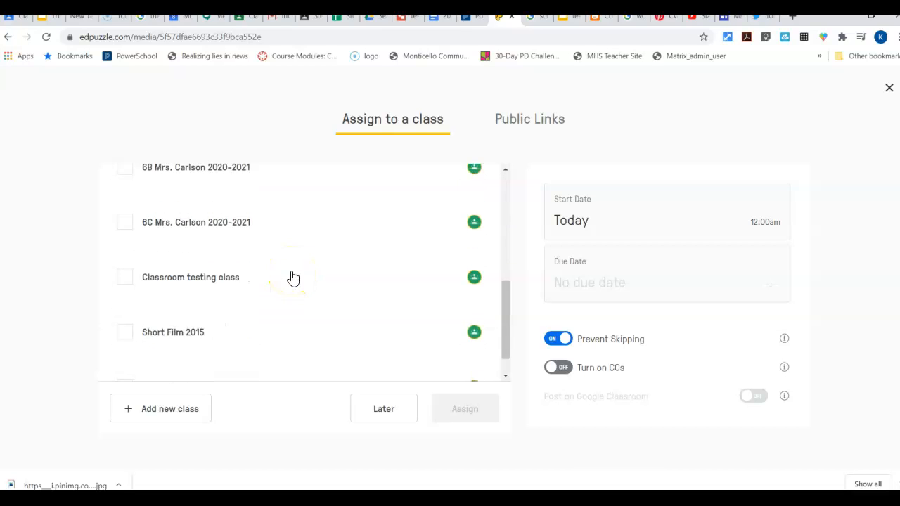
scroll(293, 277, "up", 4)
scroll(292, 277, "down", 5)
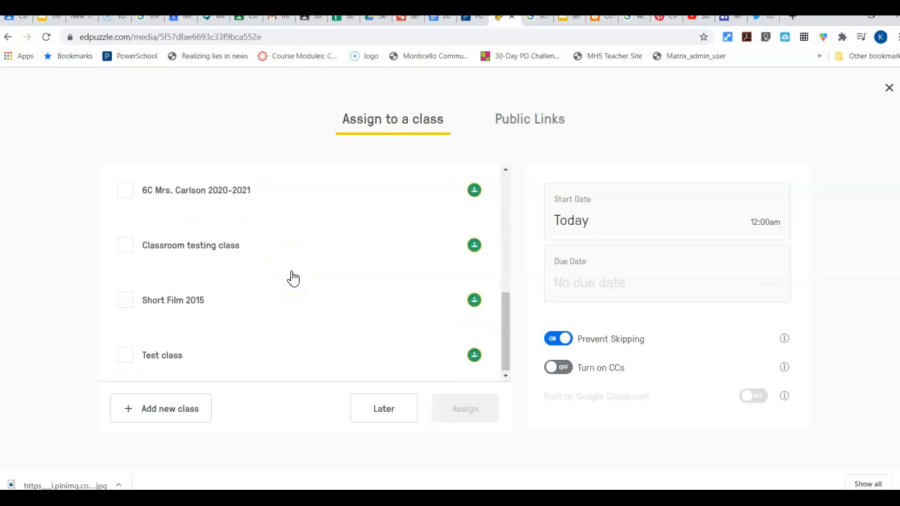
left_click(126, 355)
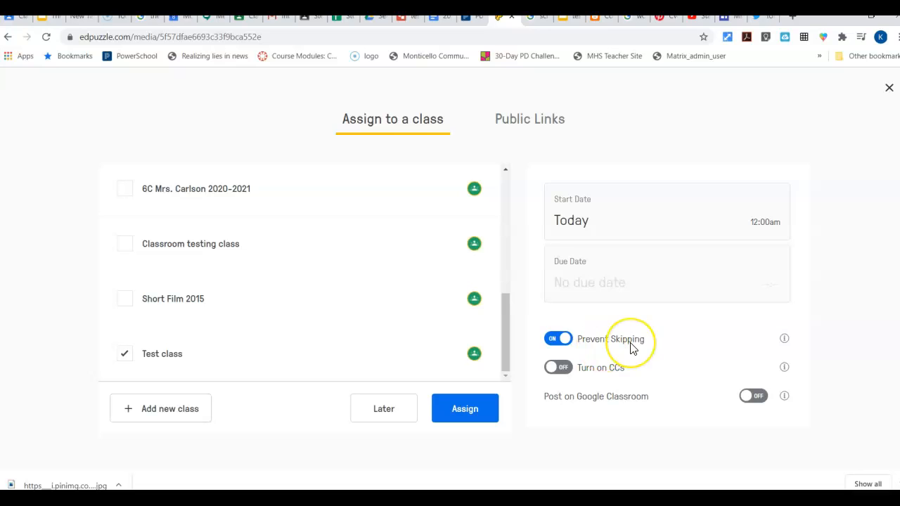
left_click(557, 368)
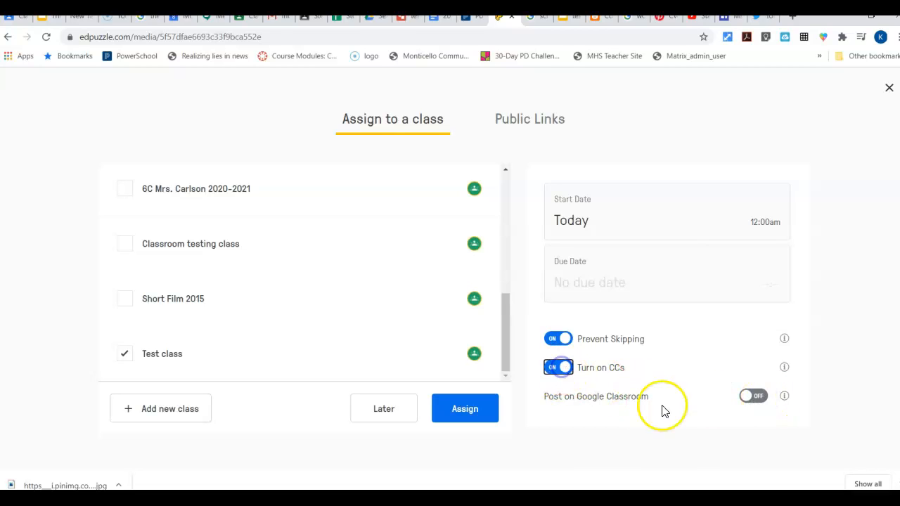
left_click(756, 396)
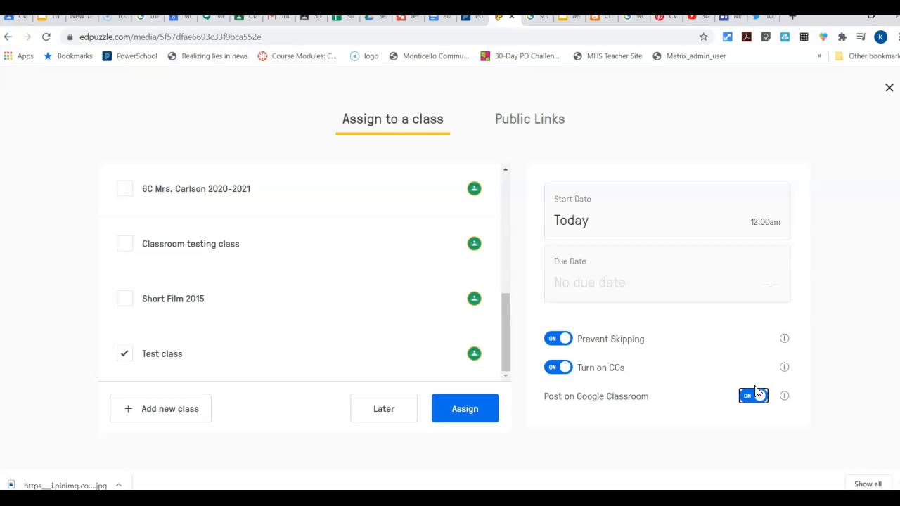
left_click(384, 417)
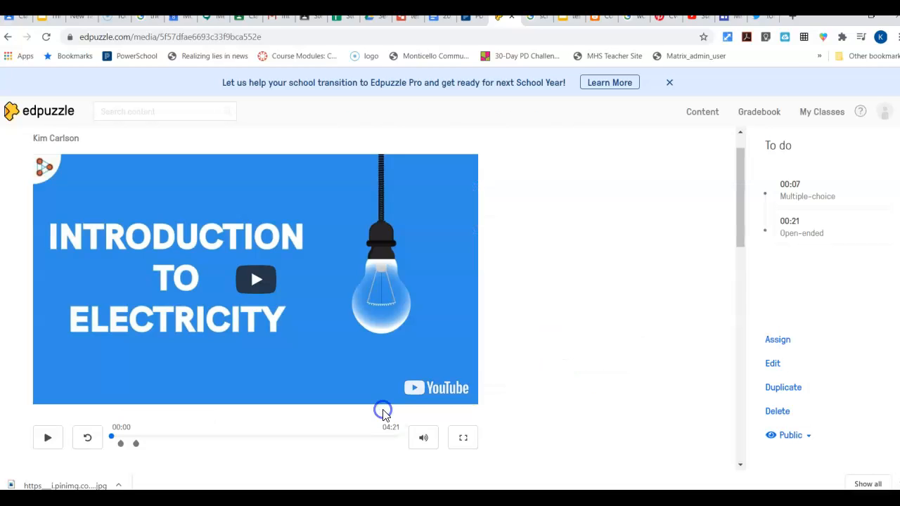
- Start assigning the lesson to Test class, with closed captions and posting on Google Classroom turned on
left_click(779, 342)
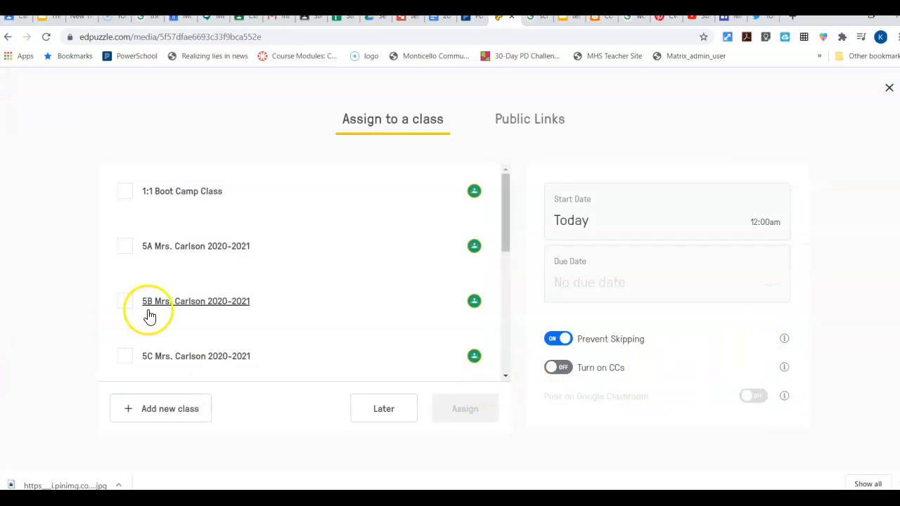
scroll(162, 309, "down", 5)
left_click(124, 355)
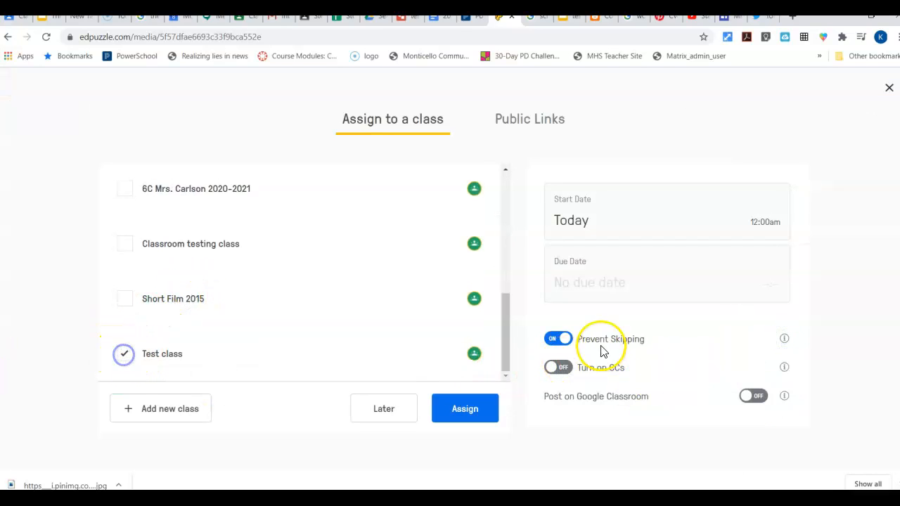
left_click(558, 367)
left_click(755, 396)
- Set the due date to September 9, 2020 at 11:59 pm and assign the lesson
left_click(617, 225)
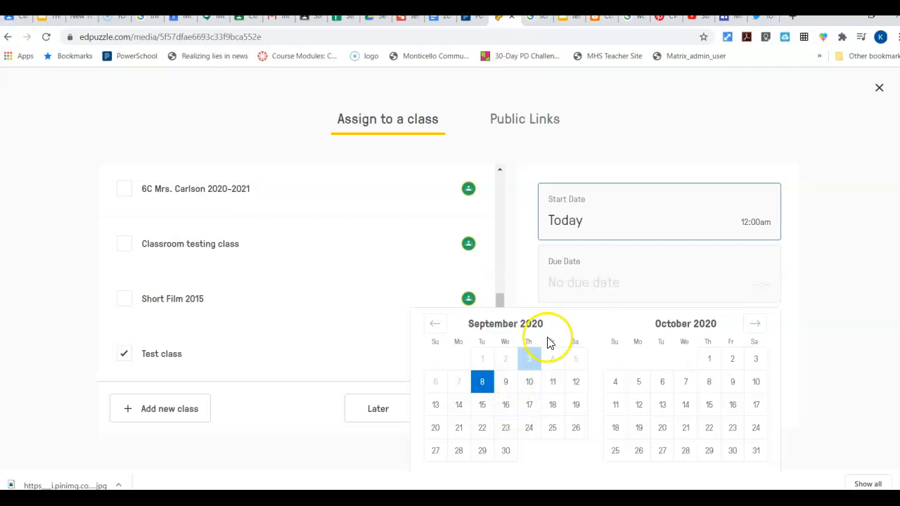
left_click(586, 288)
left_click(504, 382)
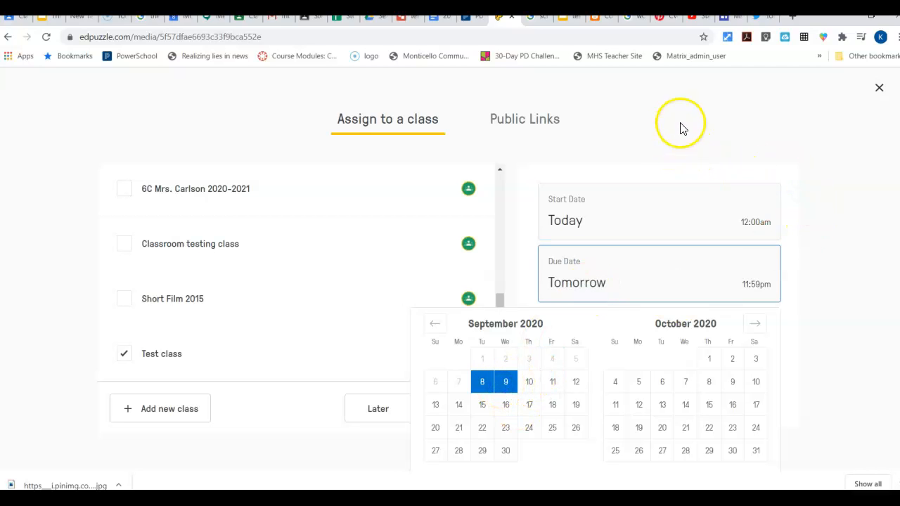
scroll(680, 128, "down", 2)
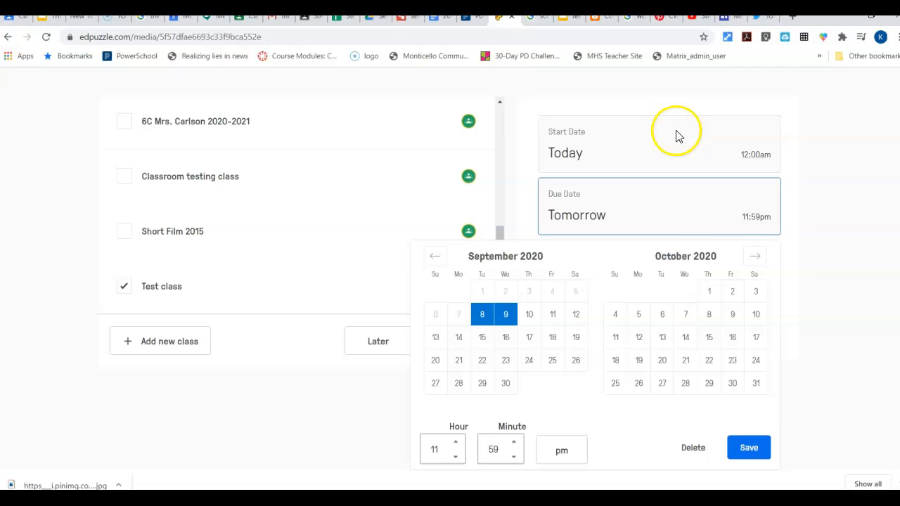
left_click(745, 448)
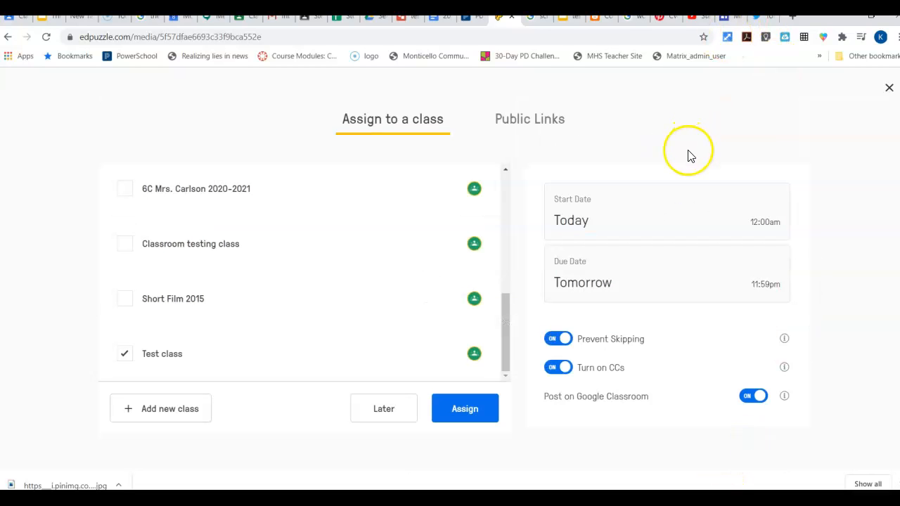
left_click(469, 412)
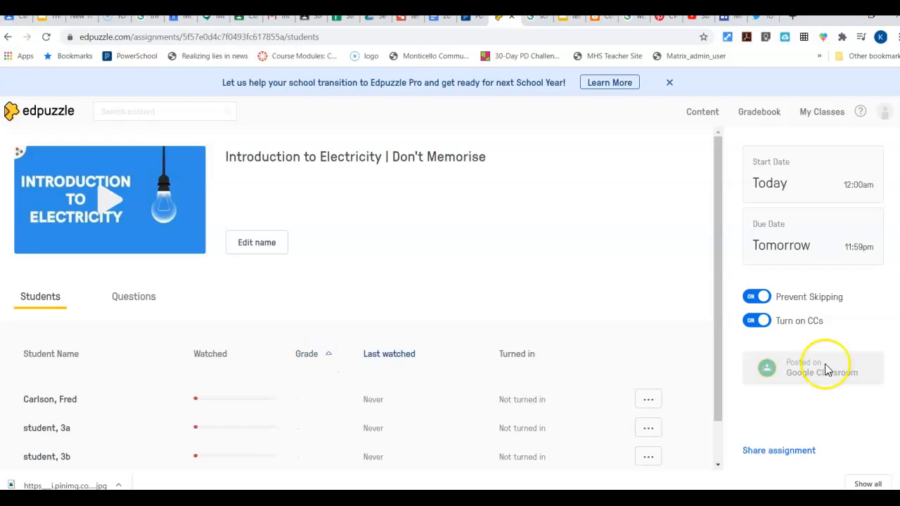
- Review student progress on the new assignment and in the Test class gradebook
scroll(822, 373, "down", 2)
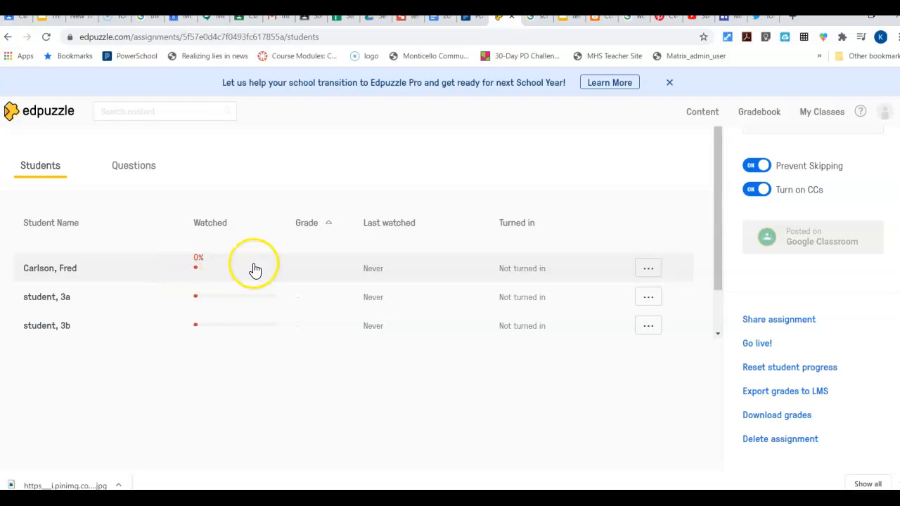
scroll(194, 188, "up", 2)
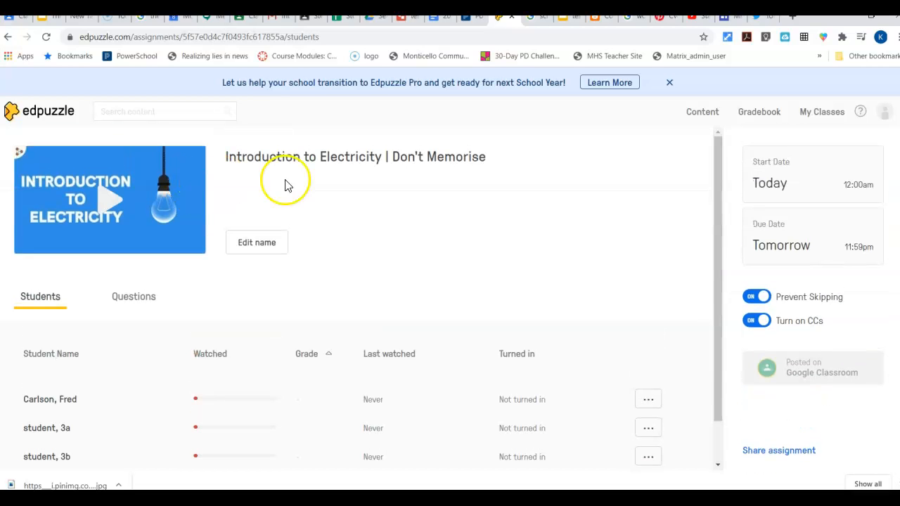
left_click(759, 113)
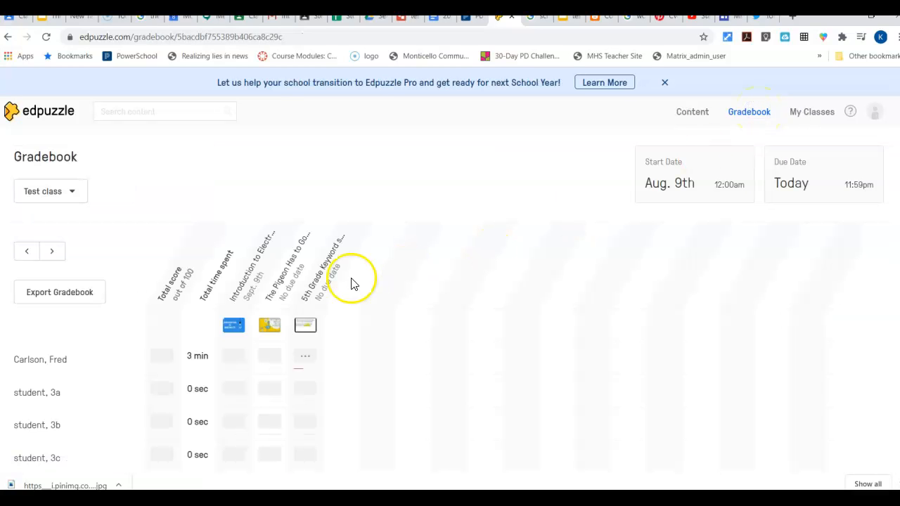
scroll(349, 228, "down", 2)
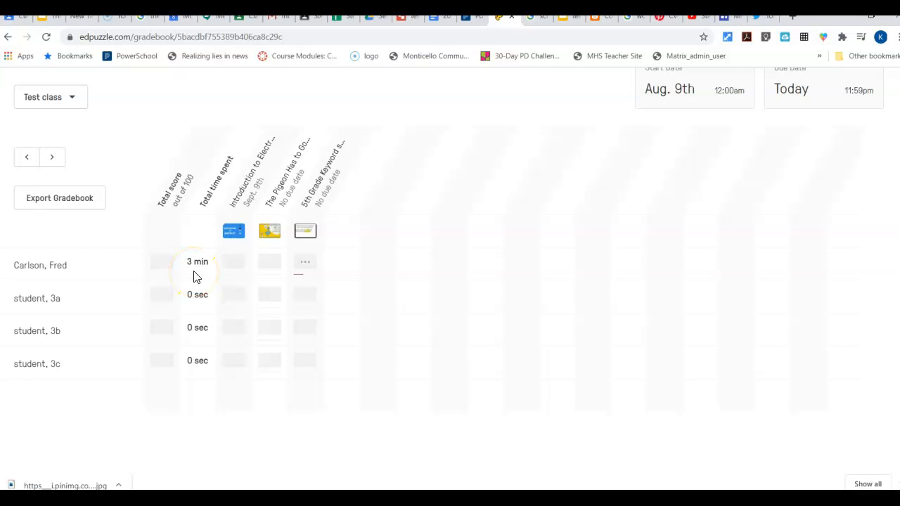
- Open the first student's 5th Grade Keyword searching progress from the gradebook and examine the answers and scoring
left_click(304, 265)
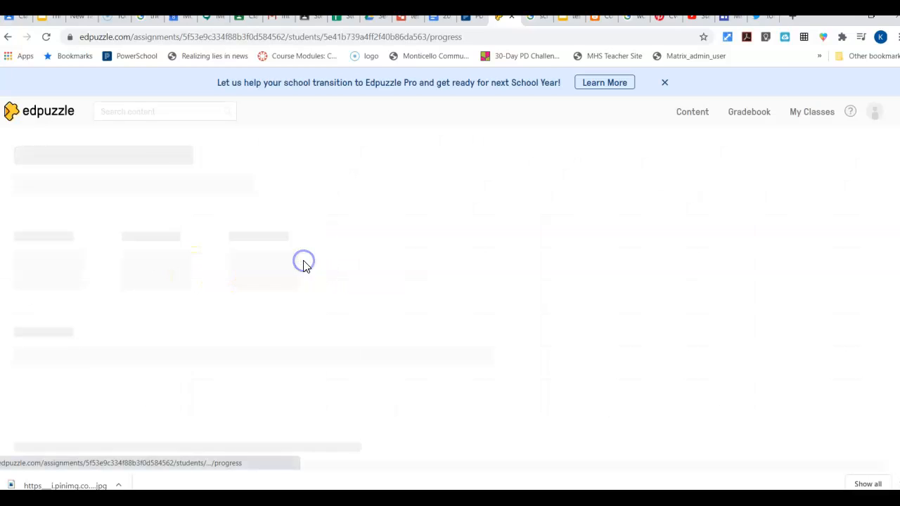
scroll(402, 231, "down", 3)
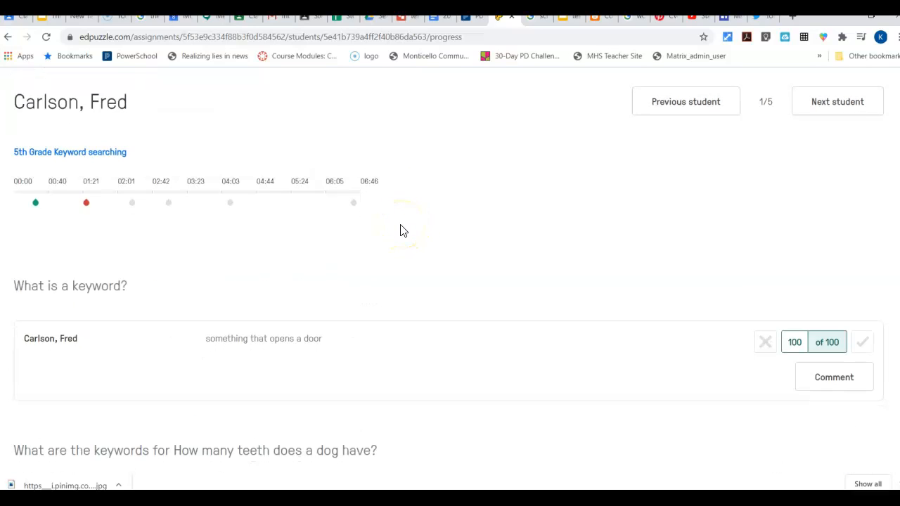
scroll(400, 229, "up", 1)
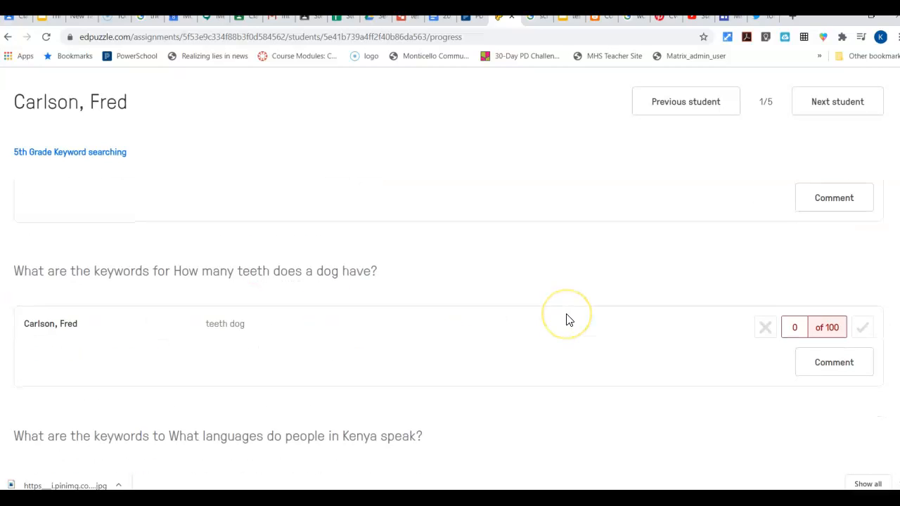
left_click(864, 281)
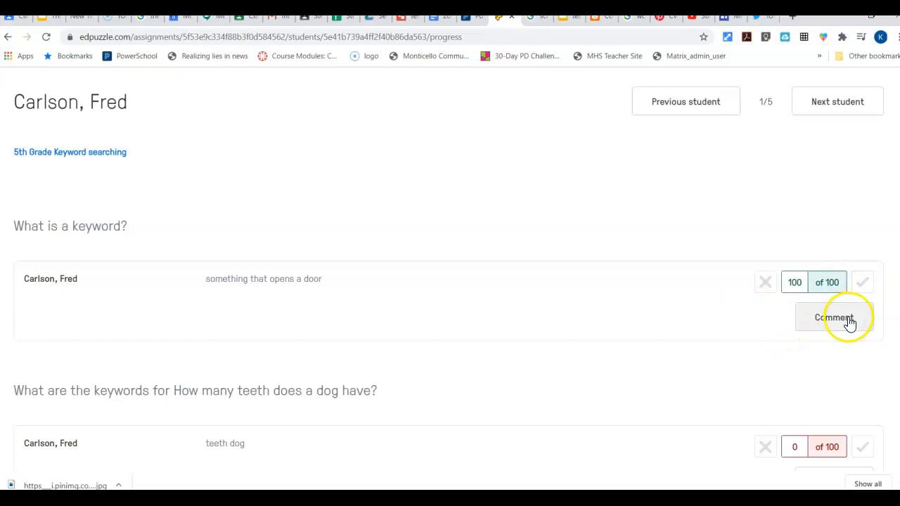
scroll(689, 289, "down", 3)
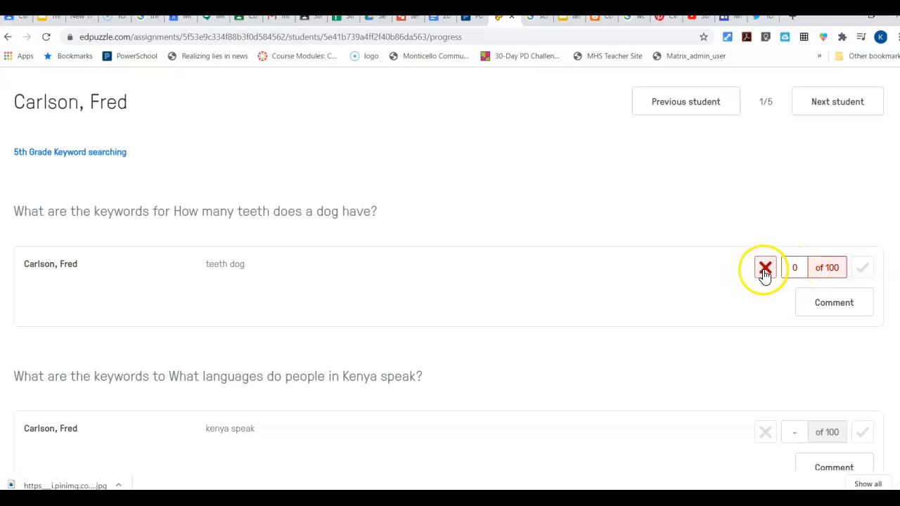
scroll(586, 291, "down", 8)
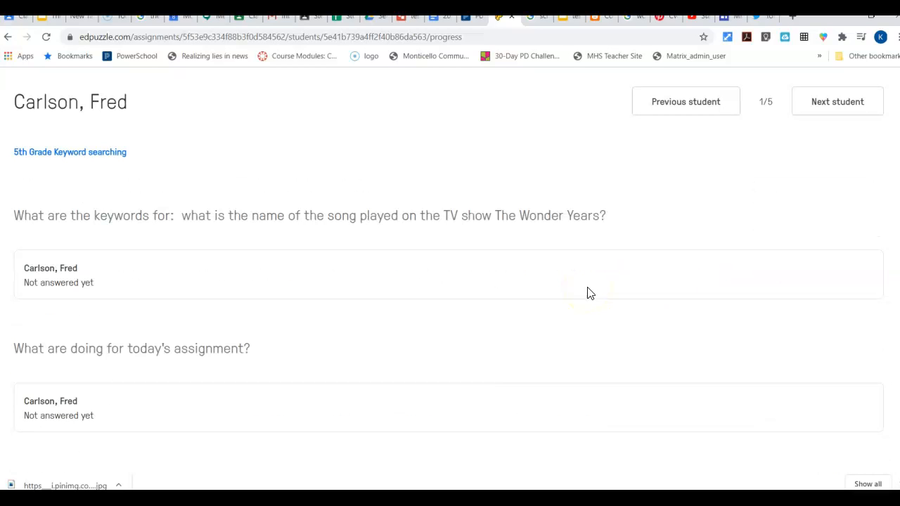
scroll(589, 293, "up", 10)
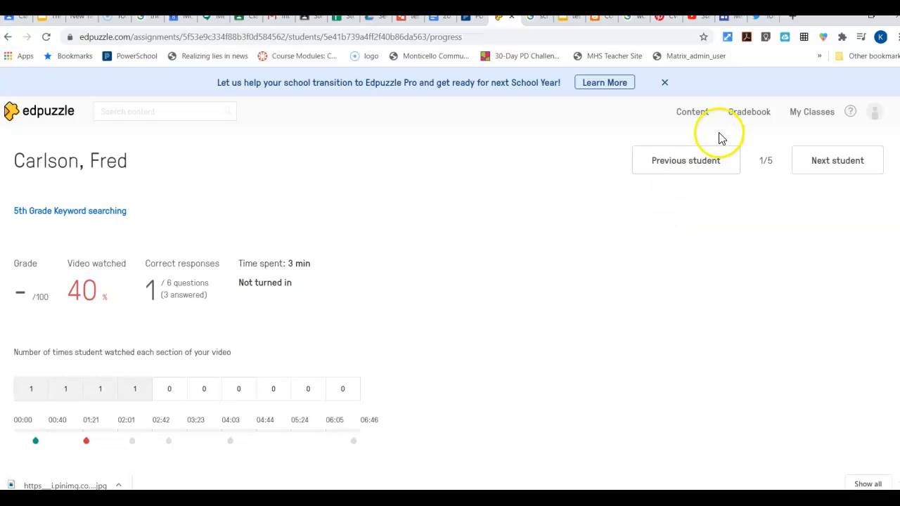
- View Test class under the teacher's classes, checking its assignments without a due date and its student roster
left_click(803, 119)
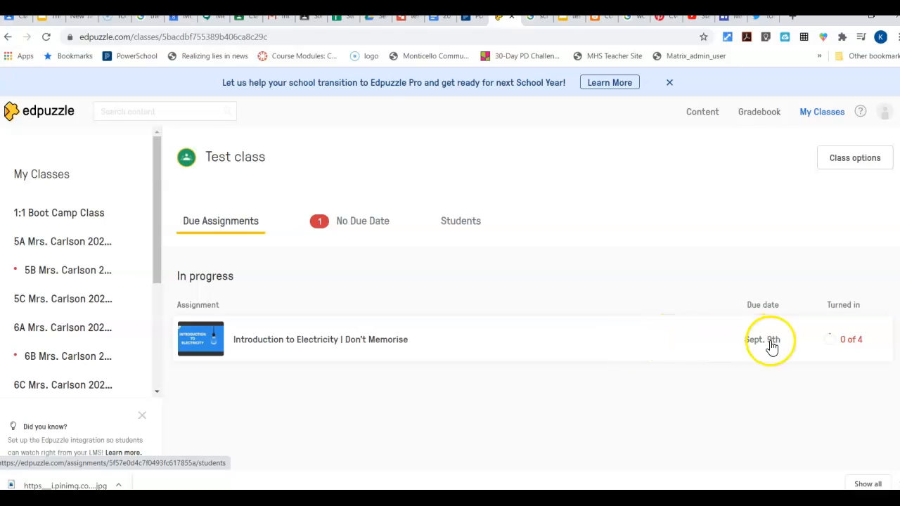
left_click(358, 225)
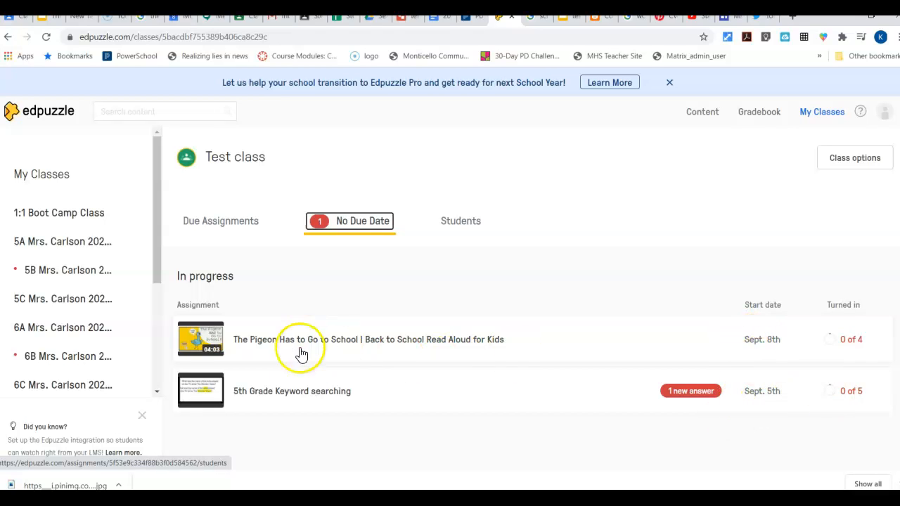
left_click(459, 222)
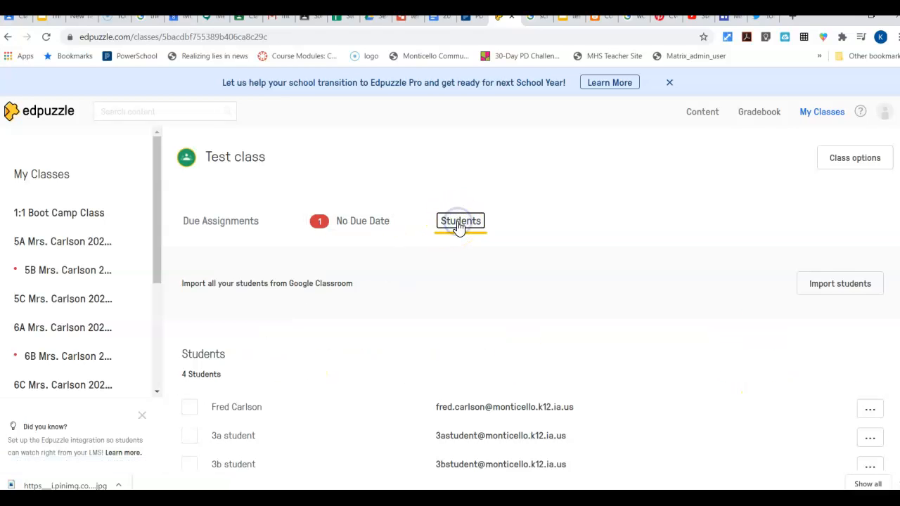
scroll(457, 228, "down", 1)
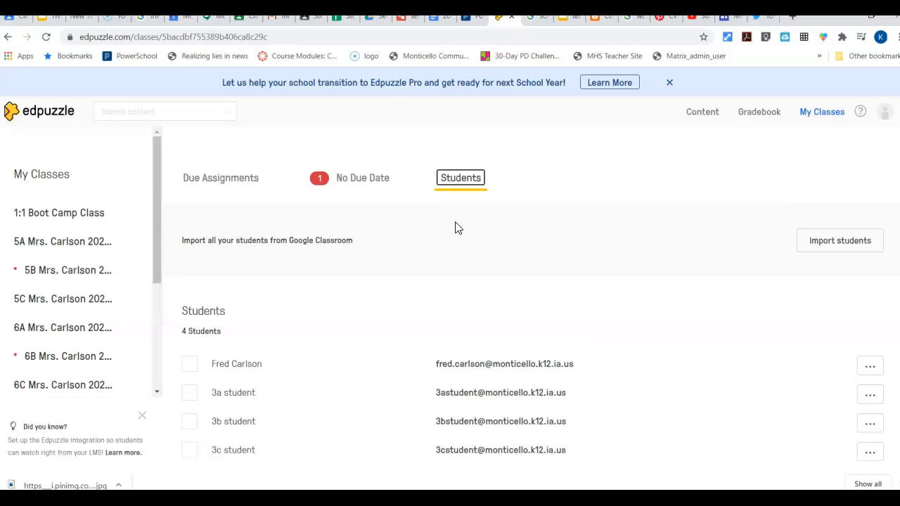
scroll(456, 229, "up", 1)
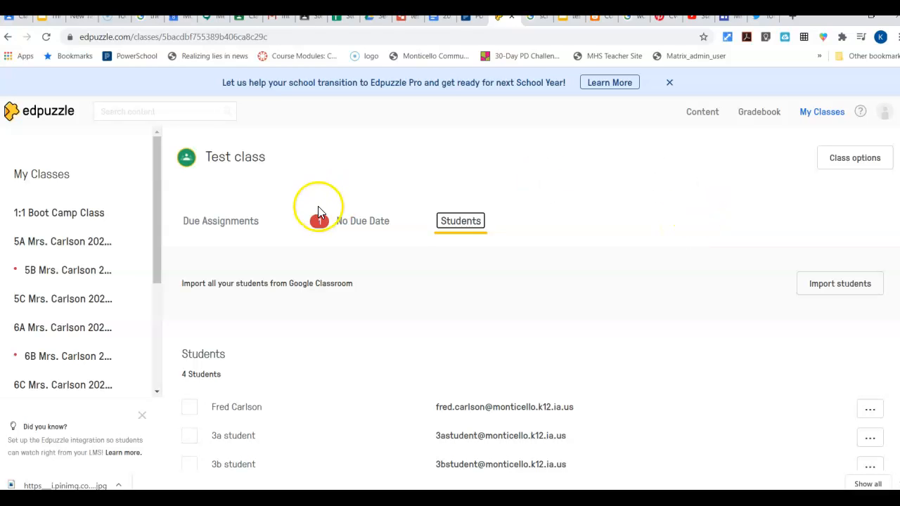
- Review the Test class gradebook in Edpuzzle, examining the total scores, time spent and assignment columns for all students
left_click(764, 114)
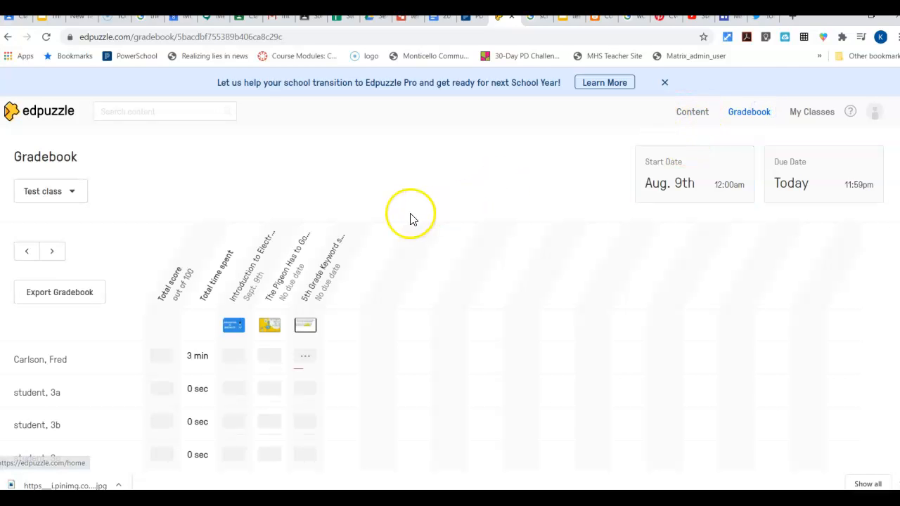
scroll(411, 219, "down", 2)
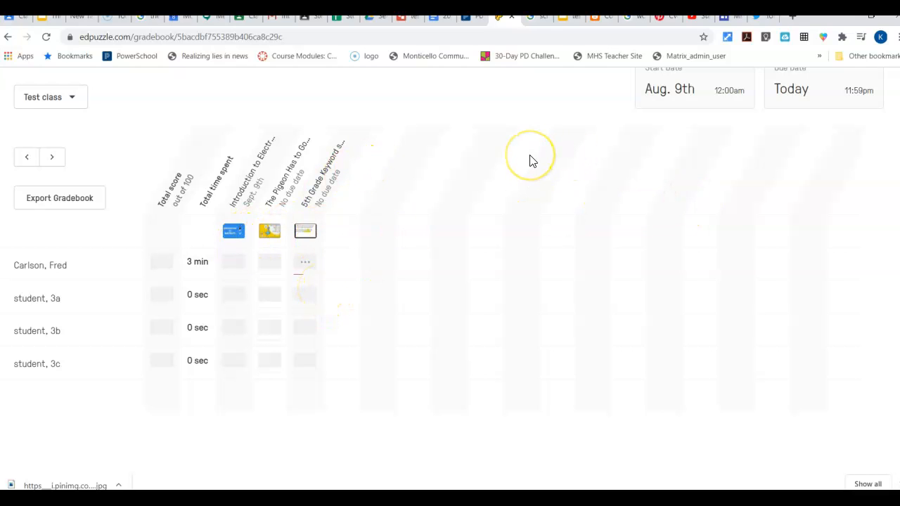
scroll(550, 154, "up", 2)
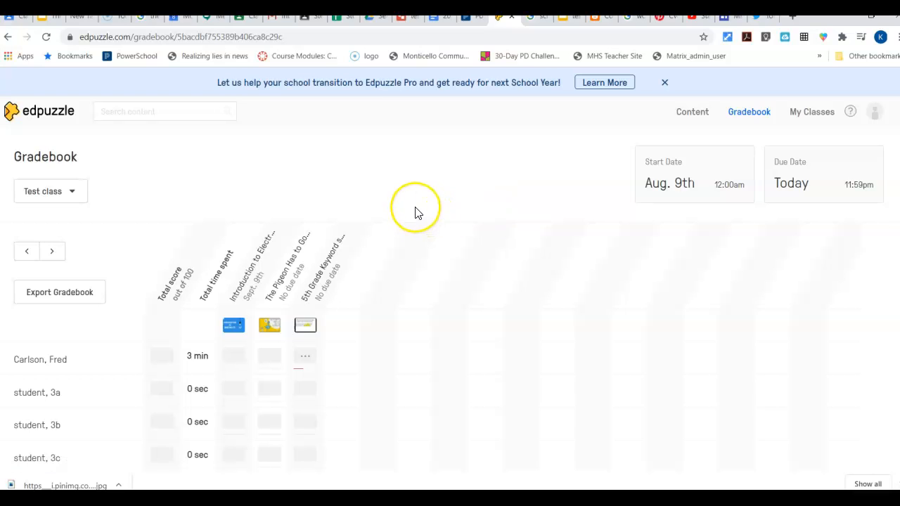
scroll(416, 211, "down", 2)
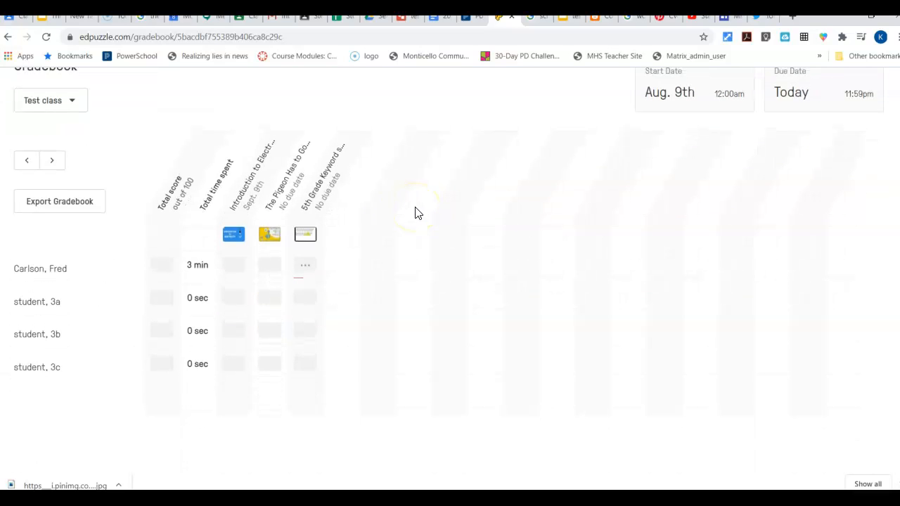
scroll(416, 211, "up", 2)
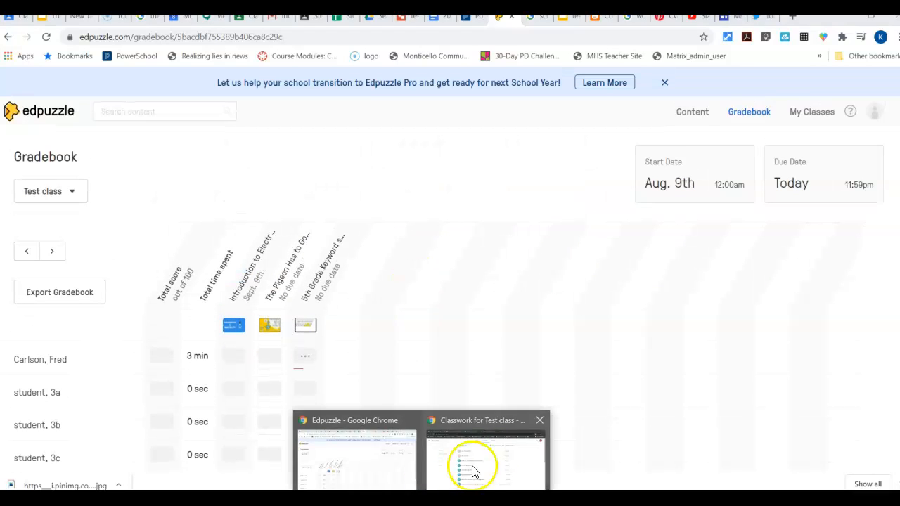
- Switch to the student's Google Classroom window and check the Introduction to Electricity assignment in the Test class classwork
left_click(468, 466)
scroll(417, 270, "down", 3)
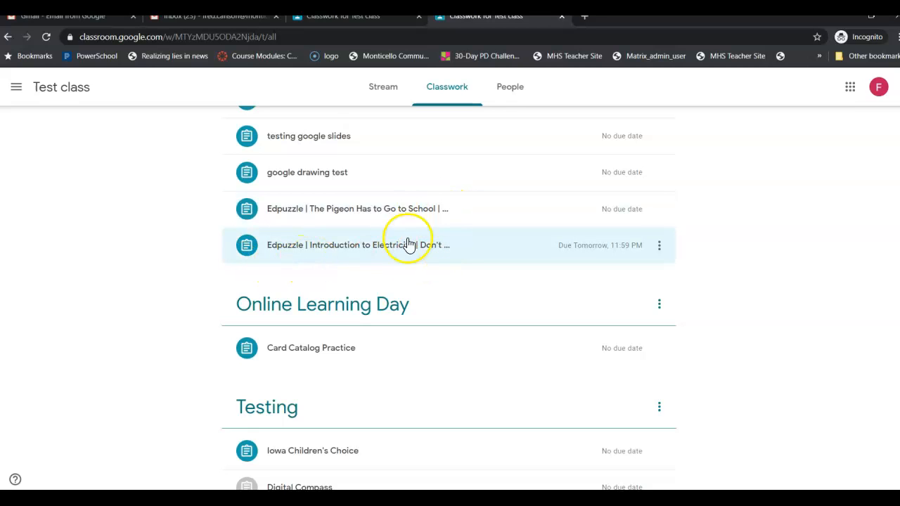
left_click(659, 248)
left_click(659, 243)
scroll(743, 240, "up", 1)
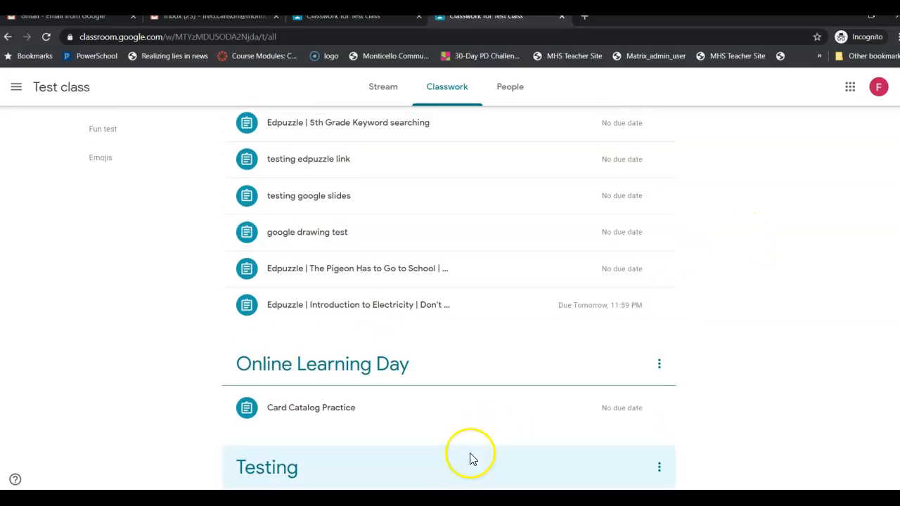
- Switch back to the teacher's browser window and show the classwork of Test class in Google Classroom
left_click(398, 458)
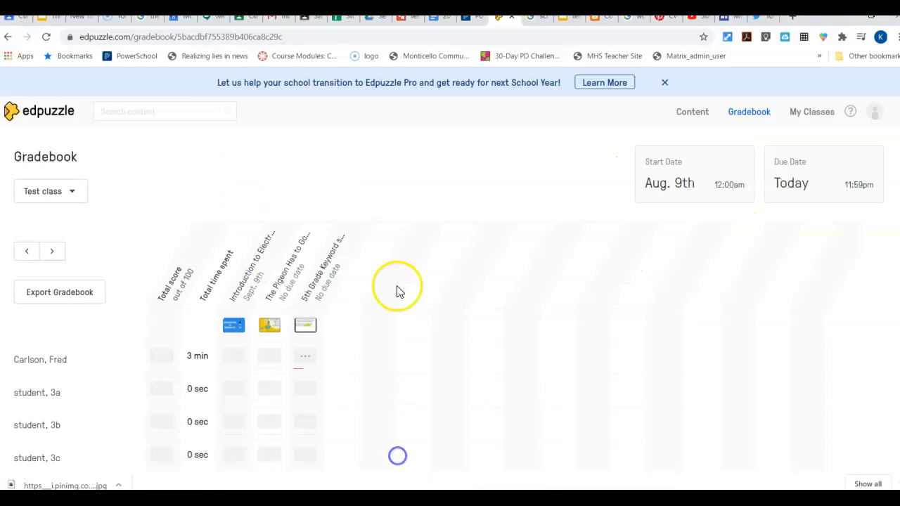
left_click(249, 21)
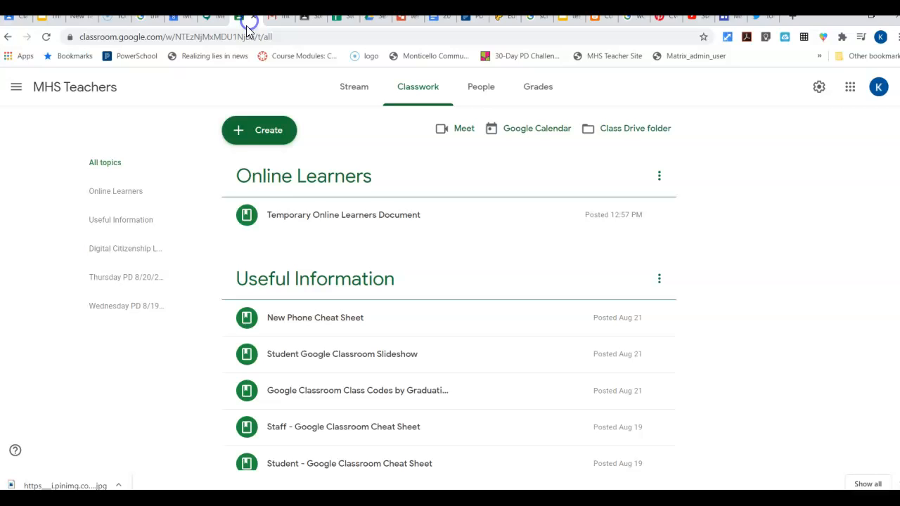
left_click(18, 88)
scroll(45, 257, "down", 5)
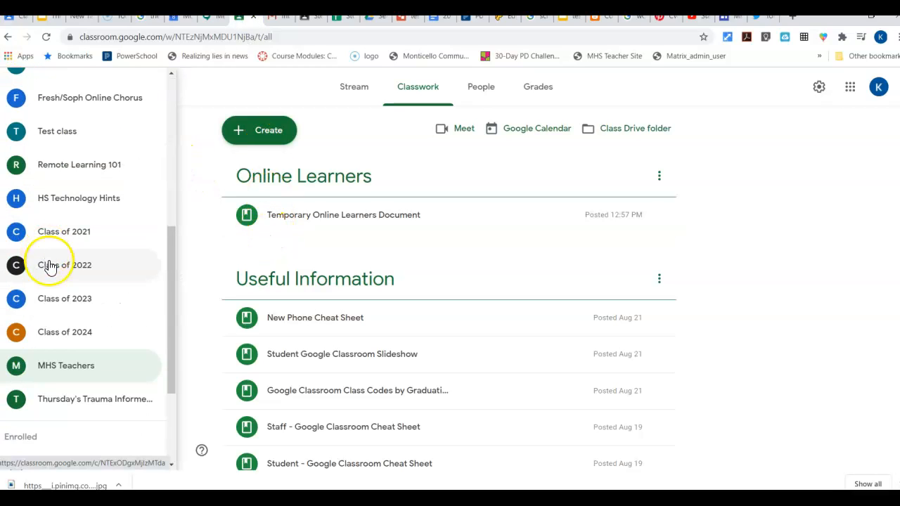
scroll(50, 267, "up", 2)
left_click(54, 251)
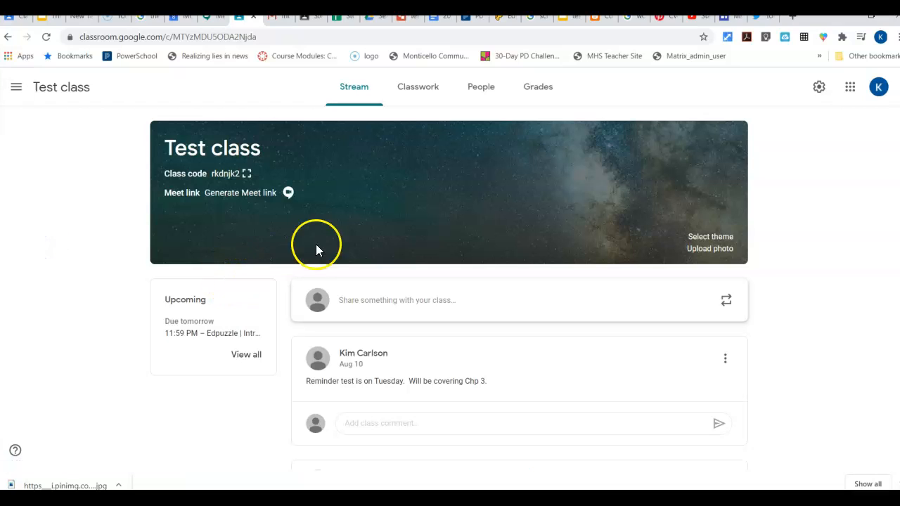
left_click(420, 91)
scroll(630, 401, "down", 1)
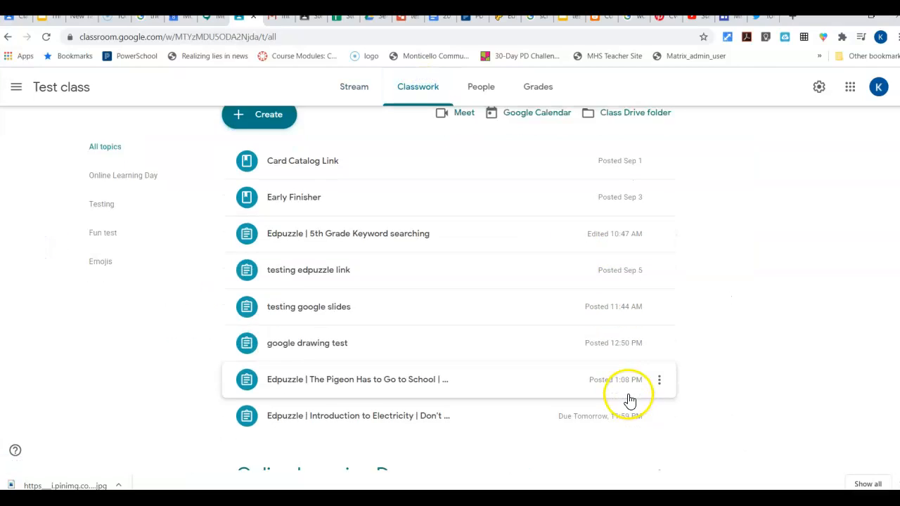
- Open the Edpuzzle Introduction to Electricity assignment for editing, review its points, due date and topic settings, and save it
scroll(630, 400, "down", 2)
left_click(659, 314)
left_click(606, 340)
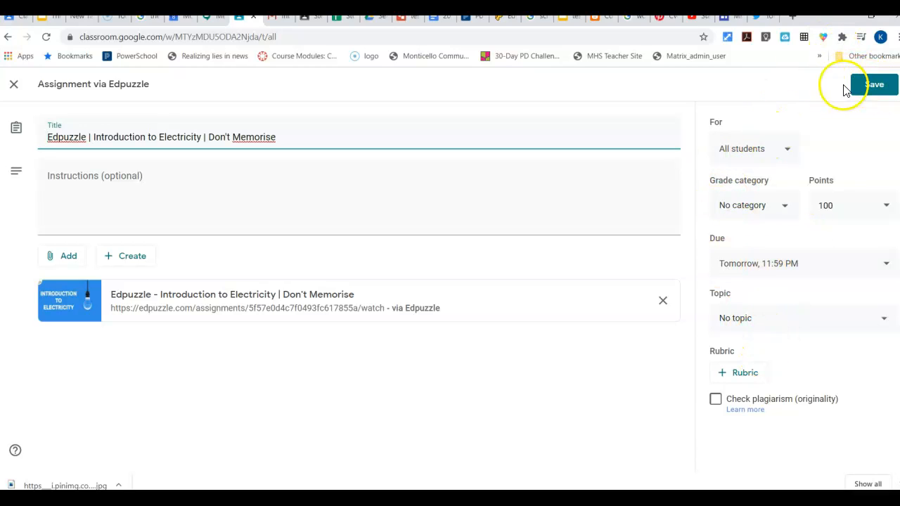
left_click(872, 93)
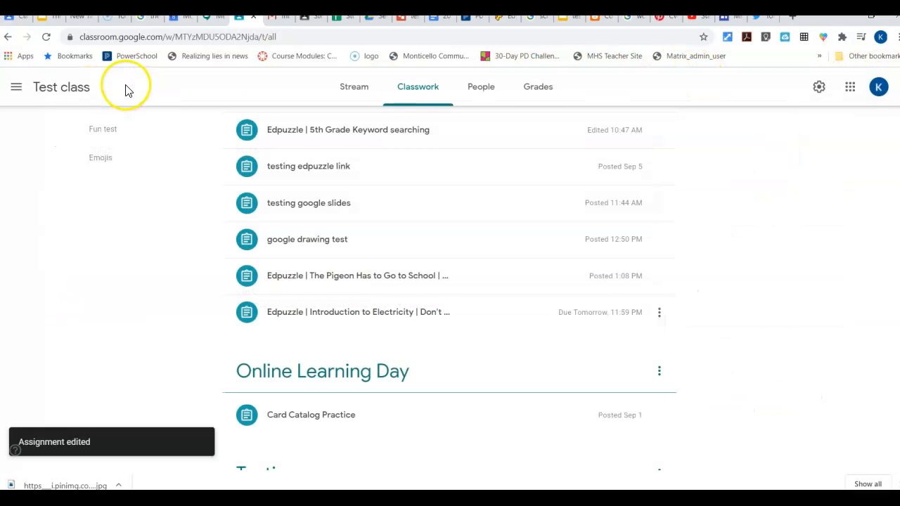
scroll(436, 175, "down", 2)
scroll(417, 187, "down", 1)
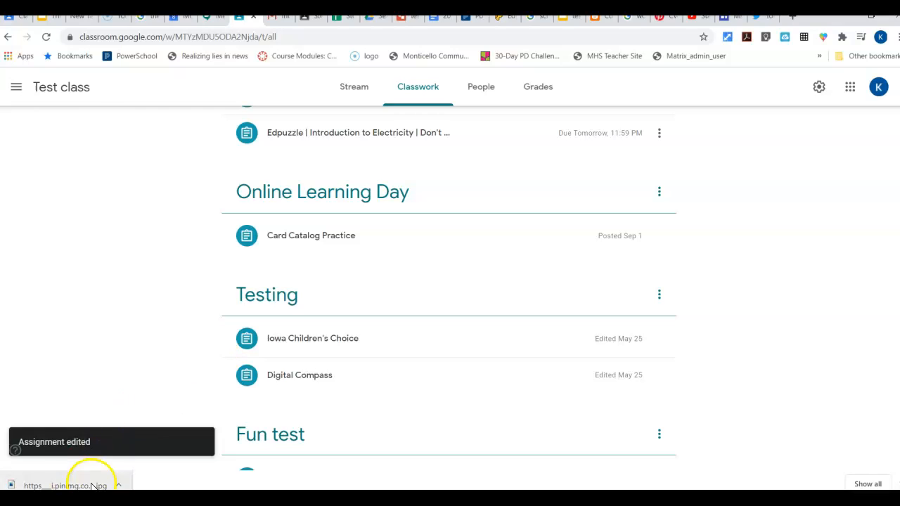
left_click(452, 498)
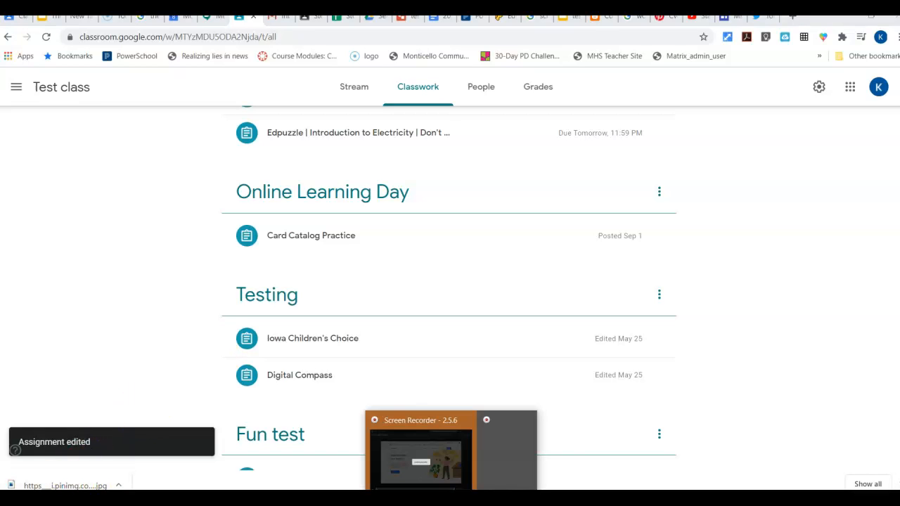
left_click(495, 463)
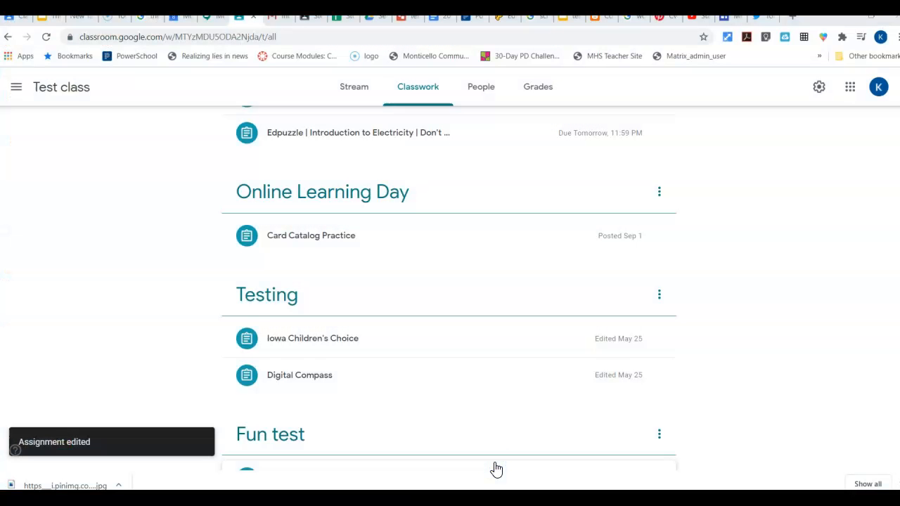